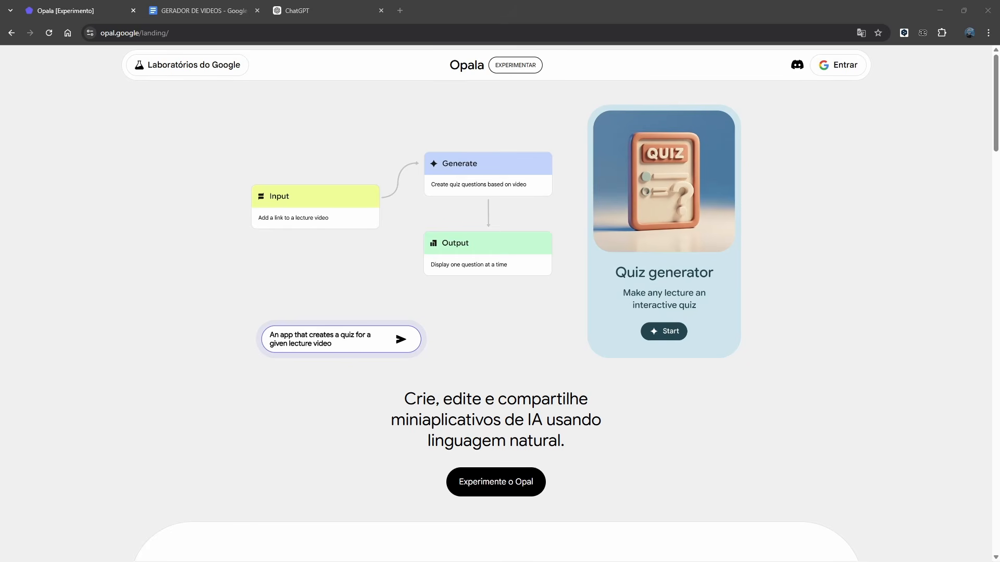
pyautogui.scroll(-8, 136, 255)
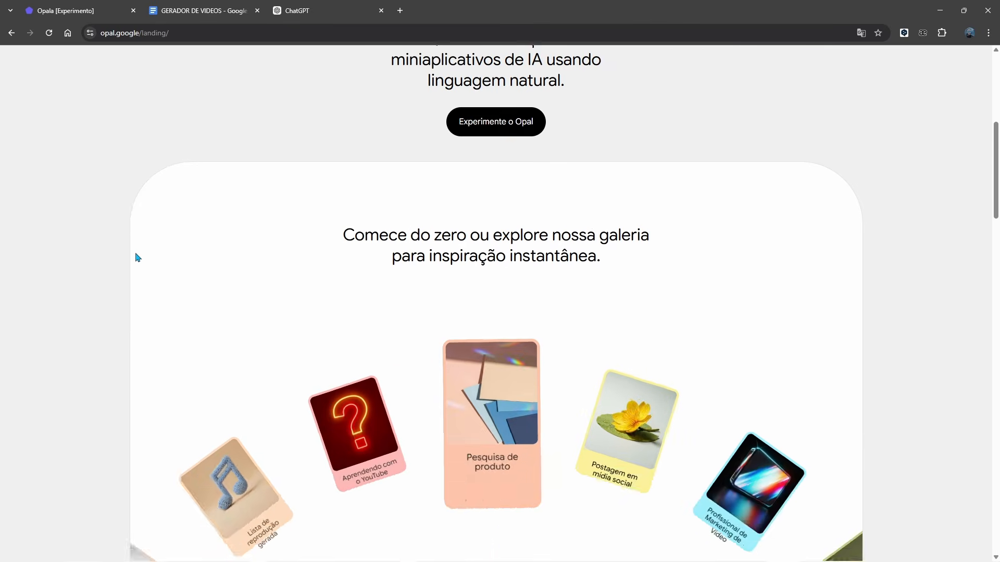
pyautogui.scroll(-8, 137, 257)
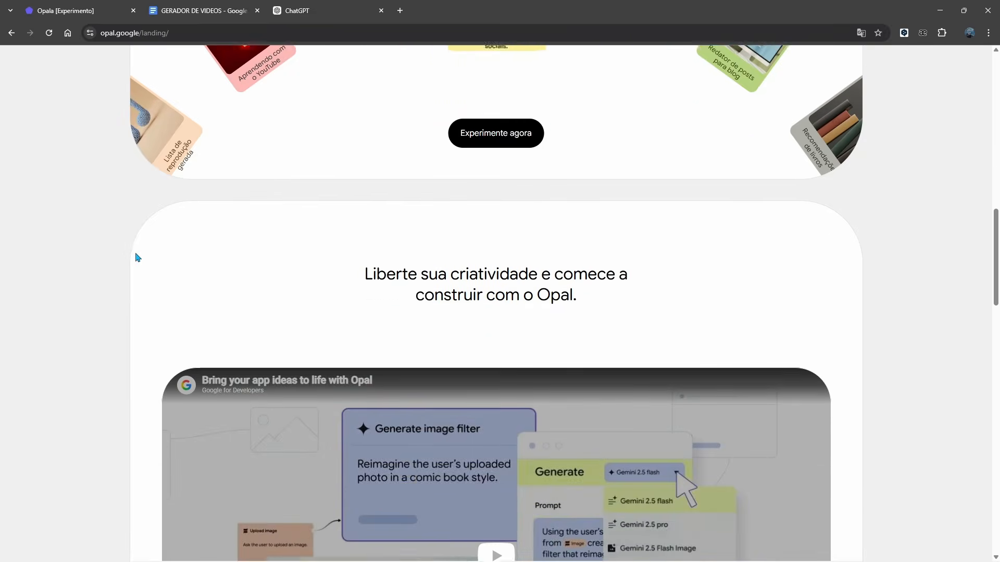
pyautogui.scroll(-10, 137, 258)
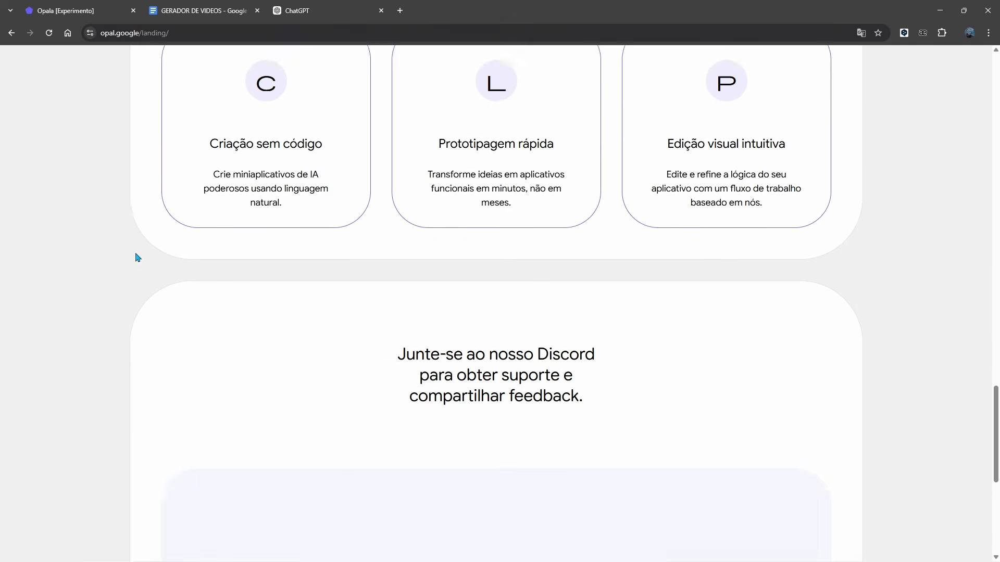
pyautogui.press('Home')
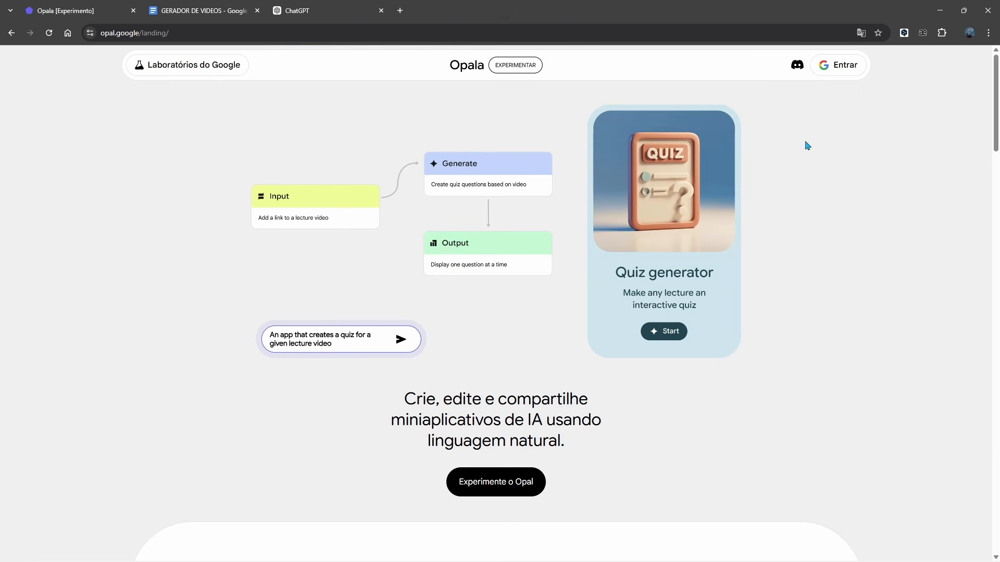
# Sign in to Opal with the Google account and confirm the welcome dialog with both the e-mail updates and research studies options checked.
pyautogui.click(849, 71)
pyautogui.click(527, 224)
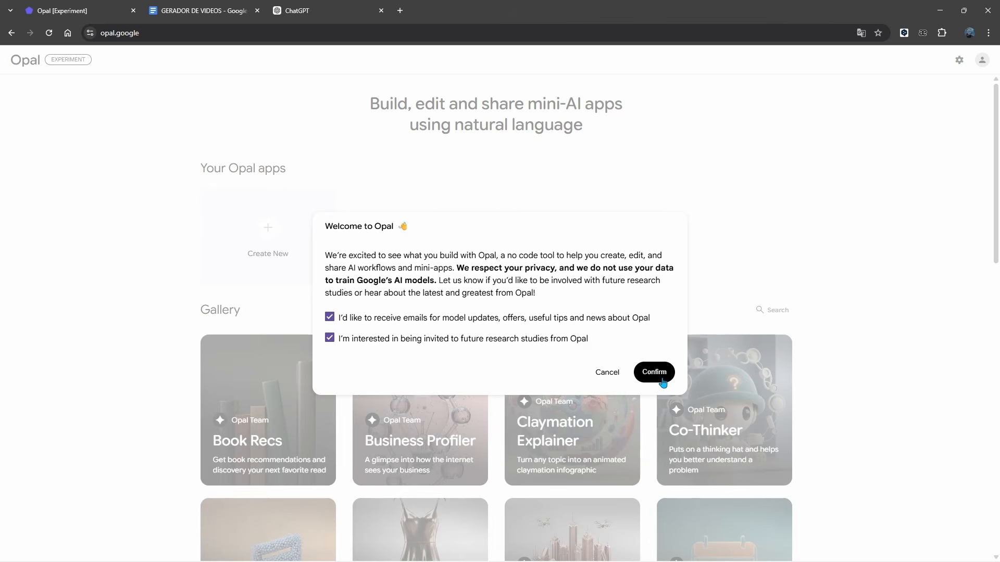
pyautogui.click(660, 374)
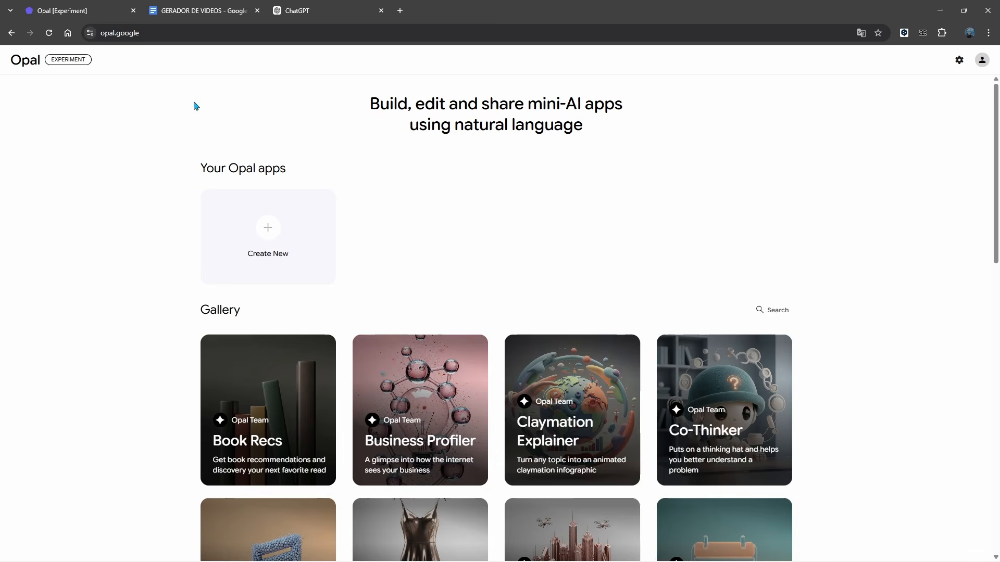
# Copy the whole app prompt in the GERADOR DE VIDEOS document, from "Create a simple, fast" through the GOAL paragraph, and return to Opal.
pyautogui.click(206, 11)
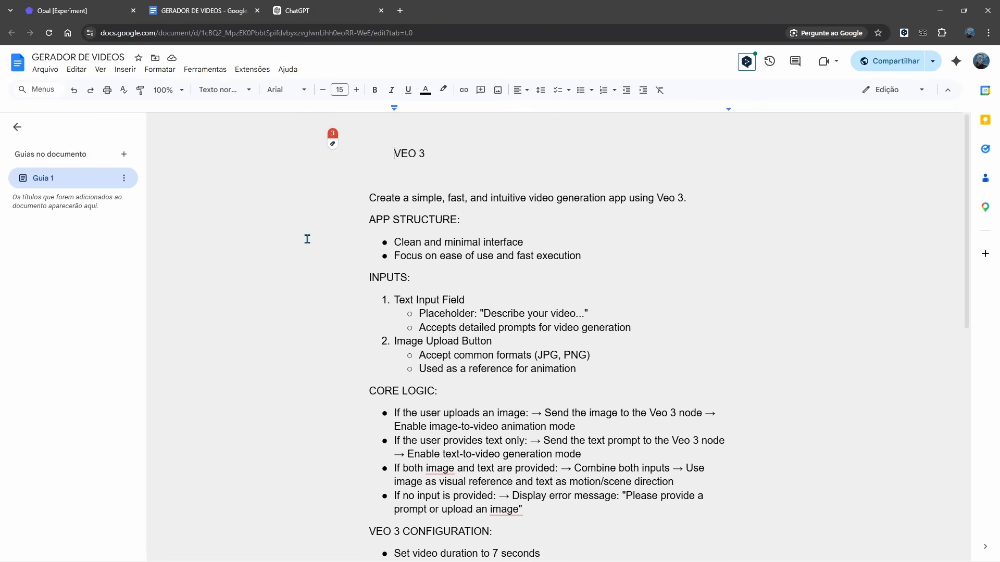
pyautogui.scroll(-1, 348, 167)
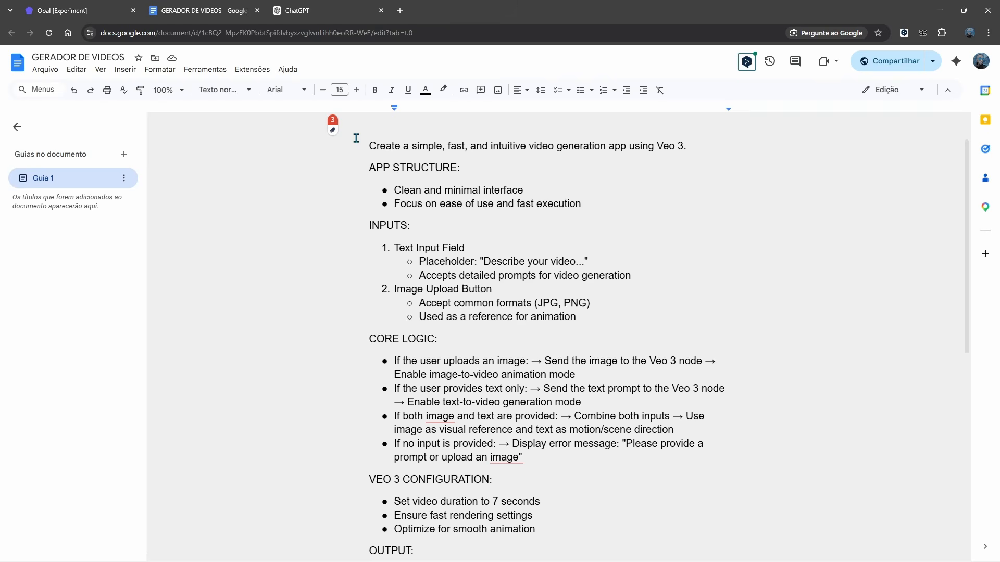
pyautogui.moveTo(365, 143); pyautogui.dragTo(681, 341)
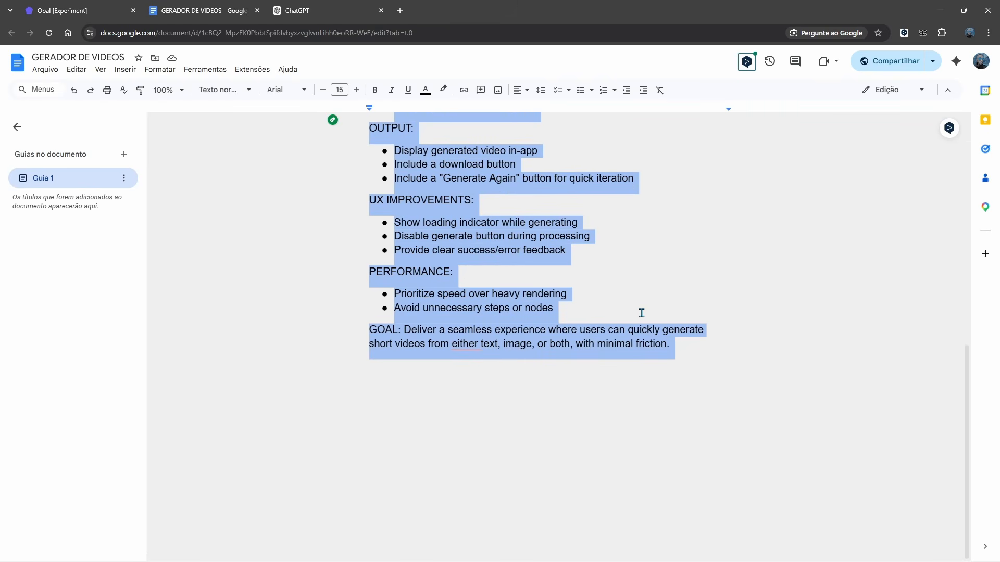
pyautogui.hotkey('ctrl', 'shift', 'Tab')
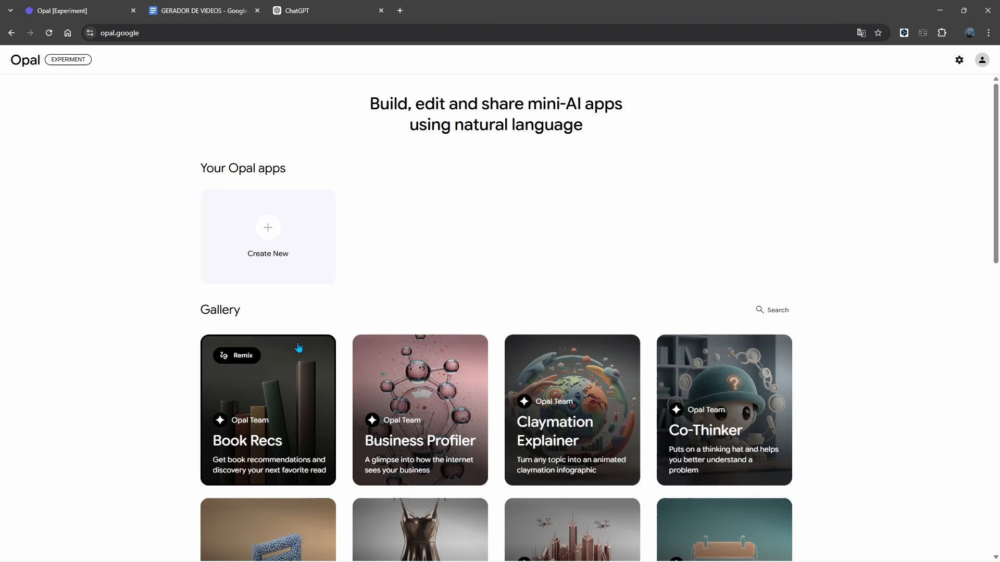
# Create a new Opal app and paste the copied Veo 3 video generator prompt as the description of what to build.
pyautogui.click(264, 229)
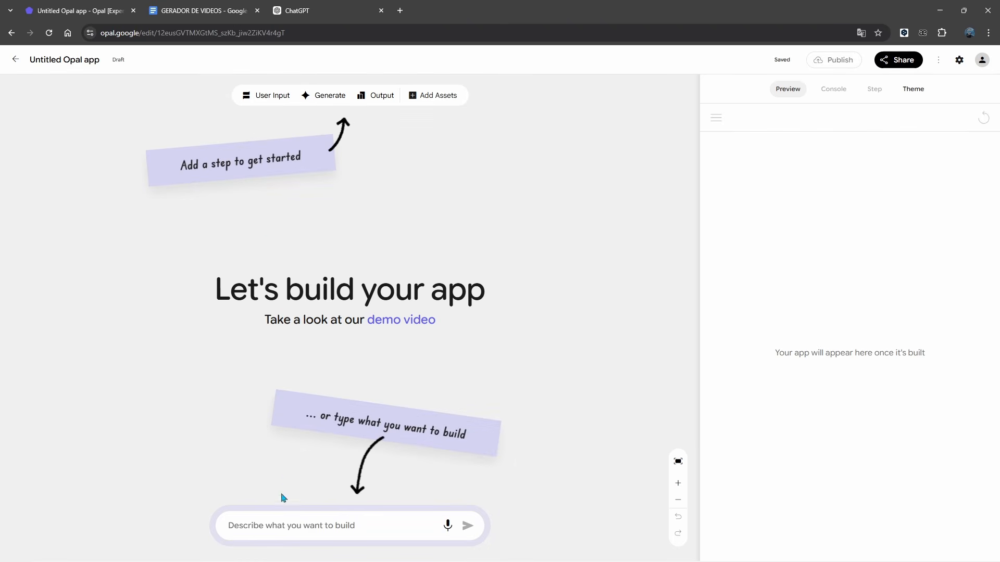
pyautogui.click(272, 527)
pyautogui.write('GOAL: Deliver a seamless experience where users can quickly generate short videos from either text, image, or both, with minimal friction.')
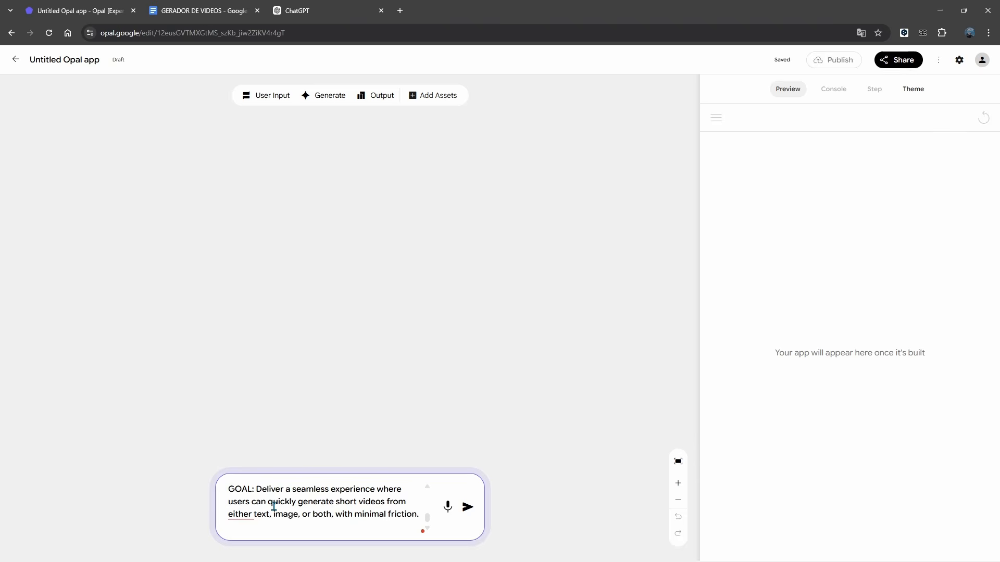
# Check the source prompt in the GERADOR DE VIDEOS document up to its beginning, and submit the pasted description in Opal to build the app.
pyautogui.click(203, 9)
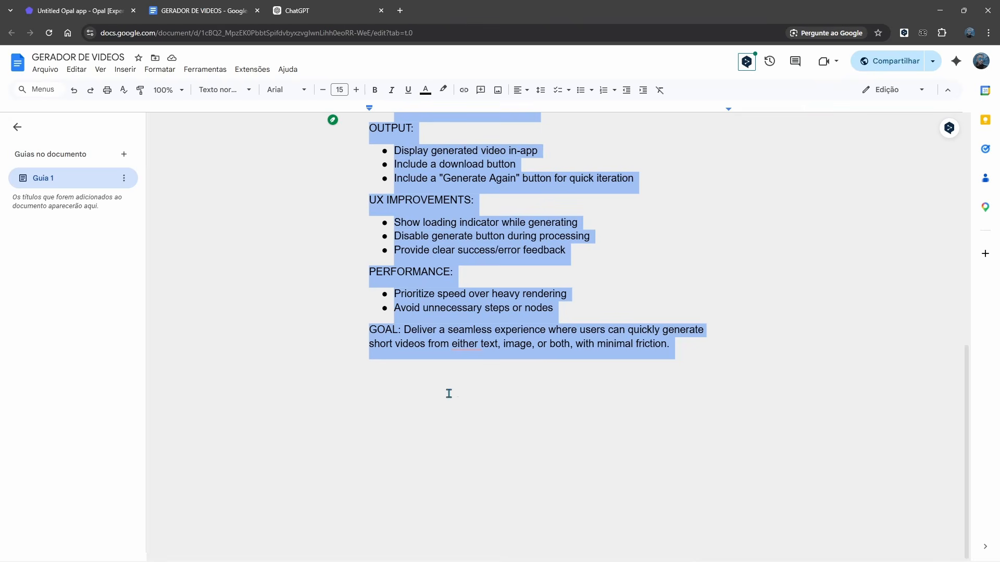
pyautogui.scroll(7, 442, 380)
pyautogui.scroll(2, 423, 360)
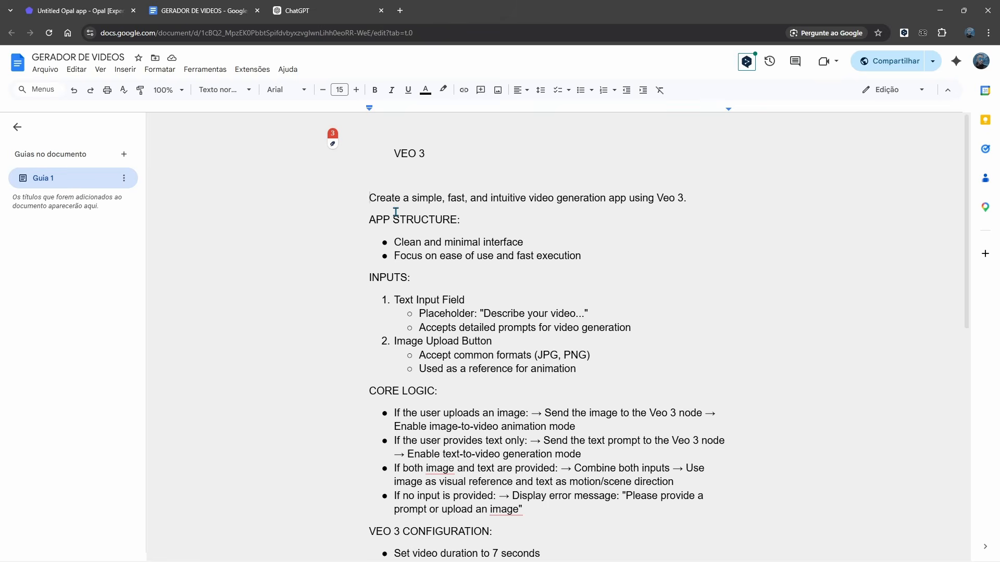
pyautogui.hotkey('ctrl', 'shift', 'Tab')
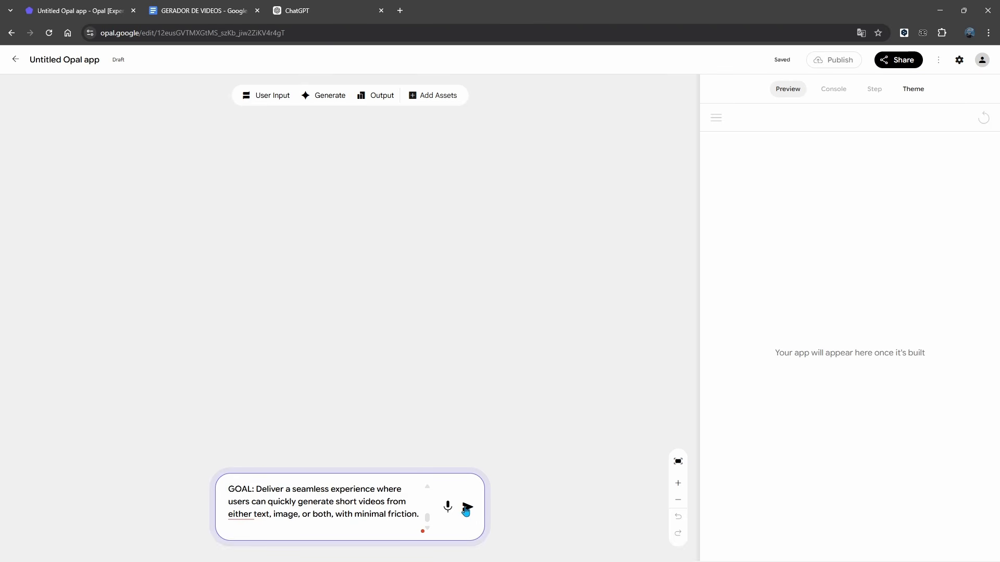
pyautogui.click(467, 509)
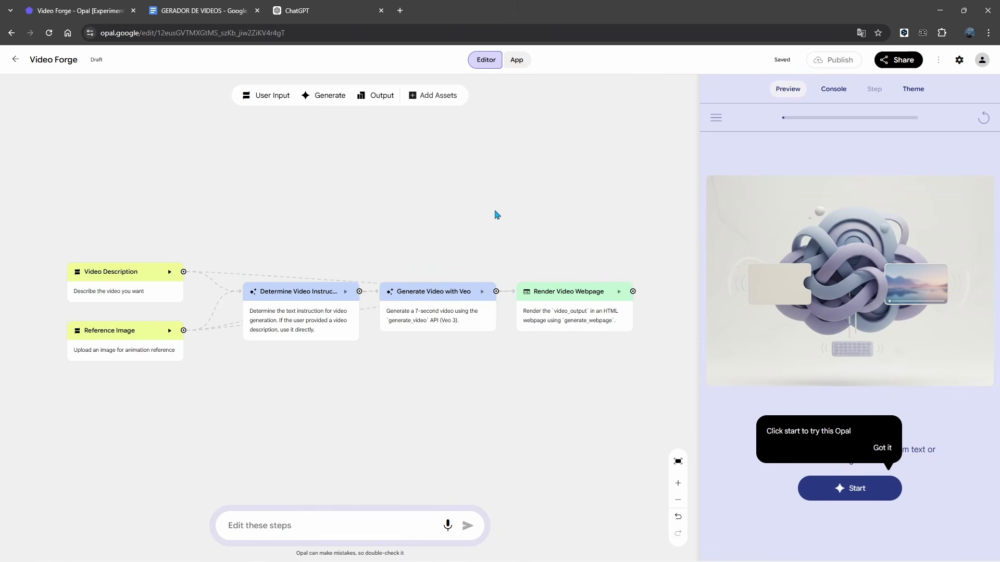
# View the built app in its full app view, and return to the editor to view the console's list of workflow steps.
pyautogui.click(515, 62)
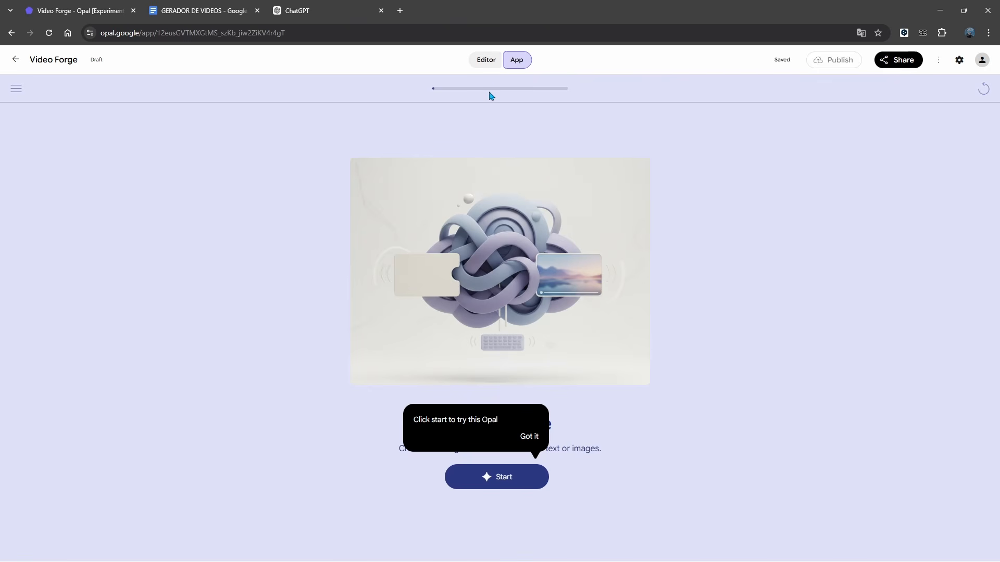
pyautogui.click(487, 61)
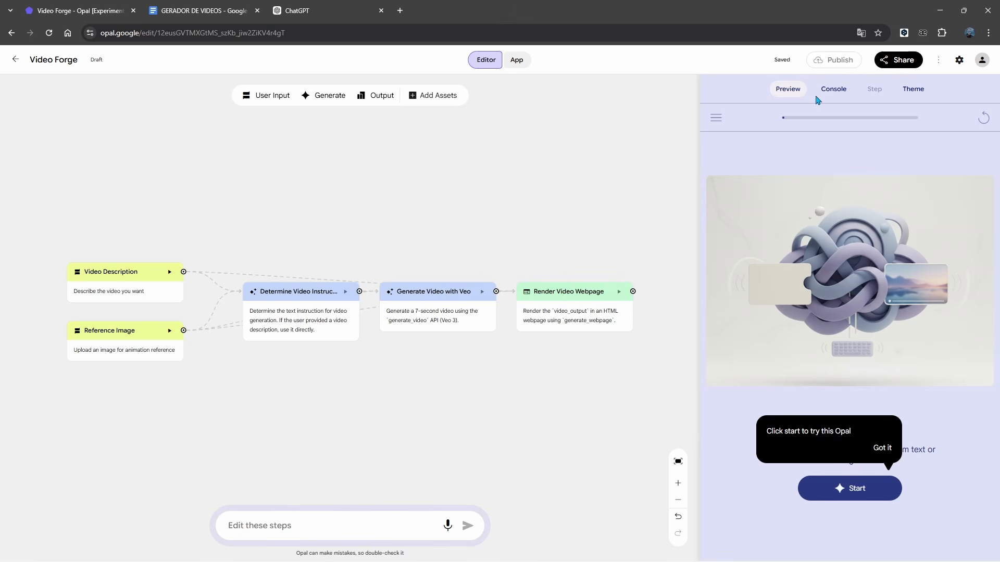
pyautogui.click(836, 92)
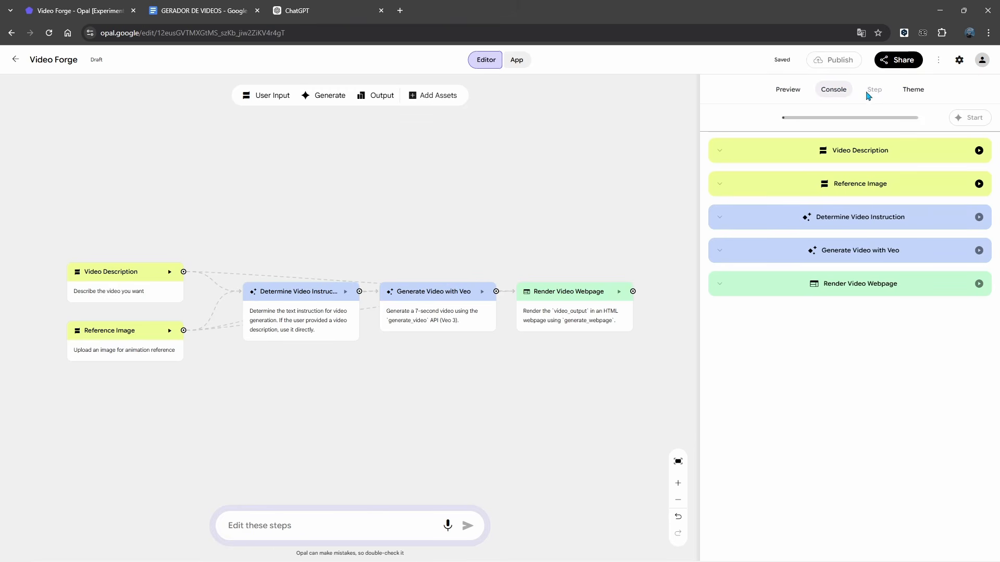
# Generate a random theme for the app, and upload _model_nanobanana_2k_202602212301.jpeg from the BANCO DE IMAGENS folder as its theme image.
pyautogui.click(913, 93)
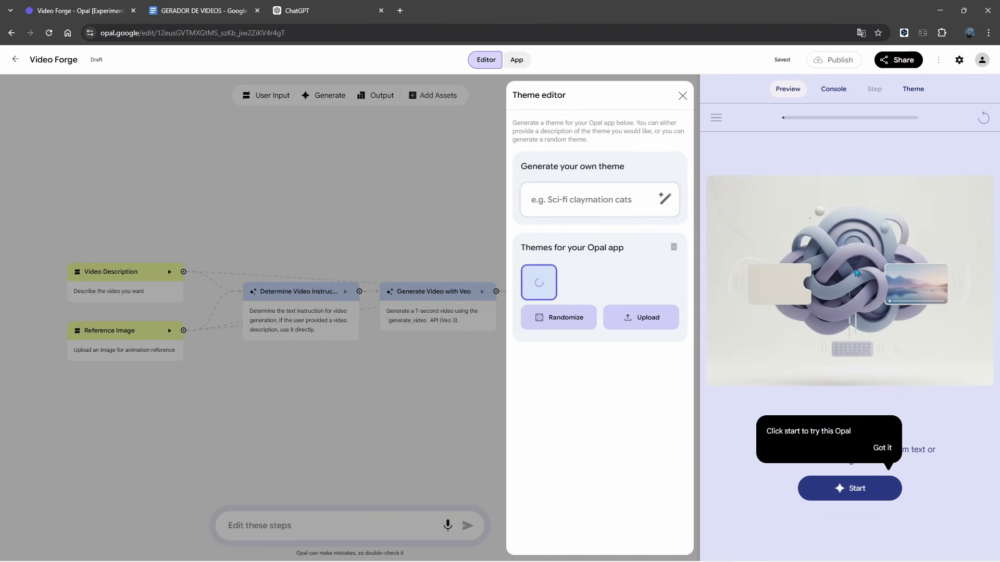
pyautogui.click(559, 321)
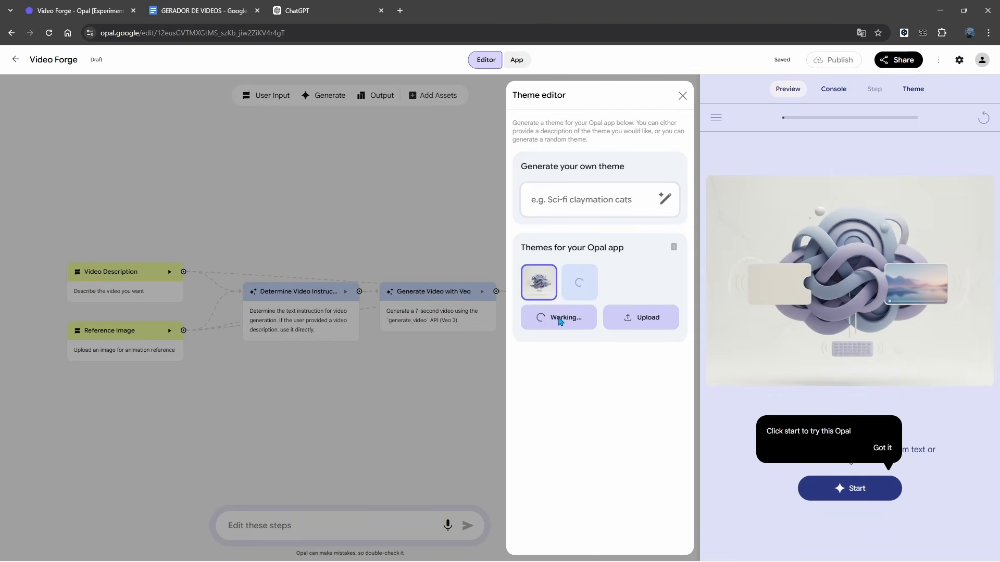
pyautogui.click(640, 322)
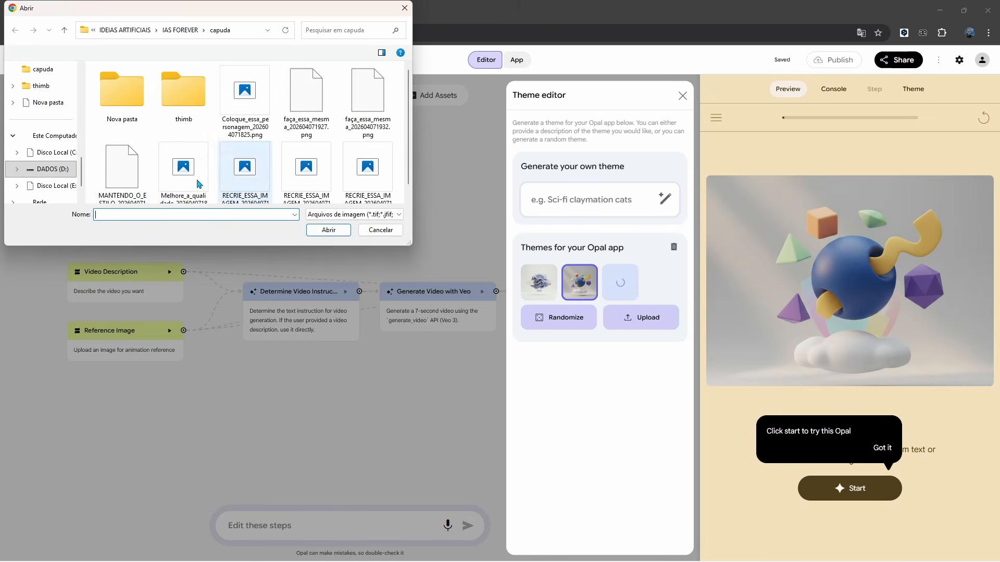
pyautogui.click(183, 156)
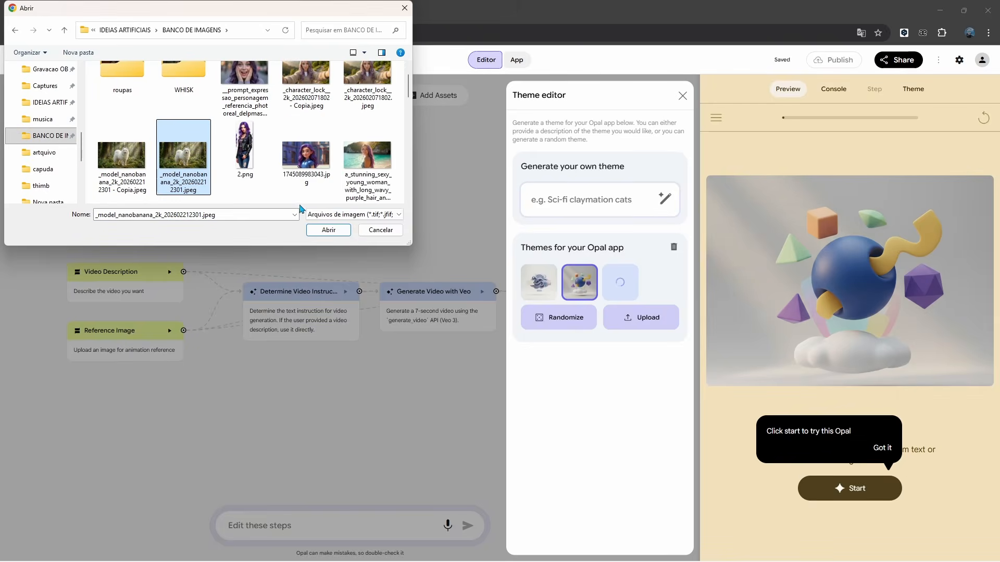
pyautogui.click(327, 230)
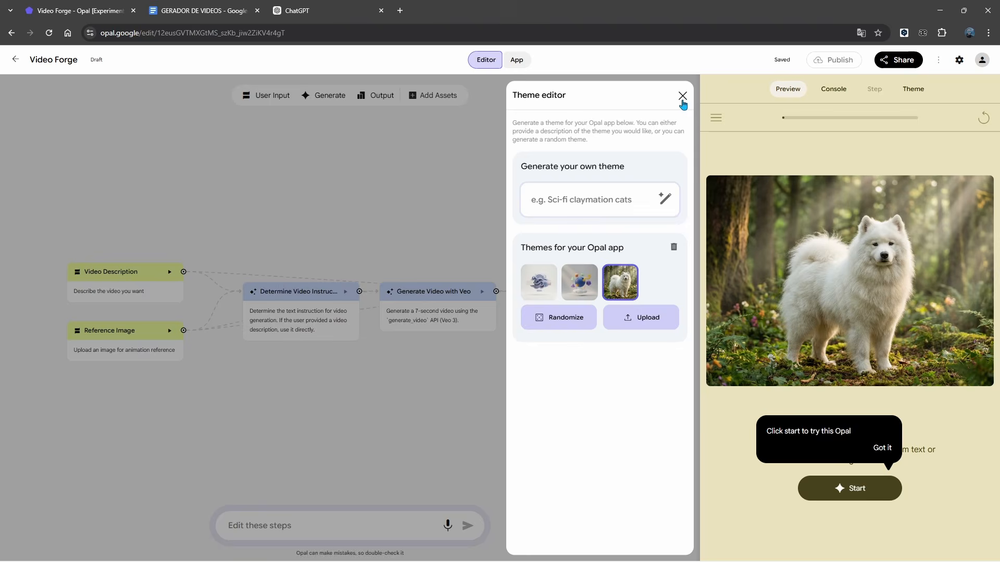
pyautogui.click(683, 96)
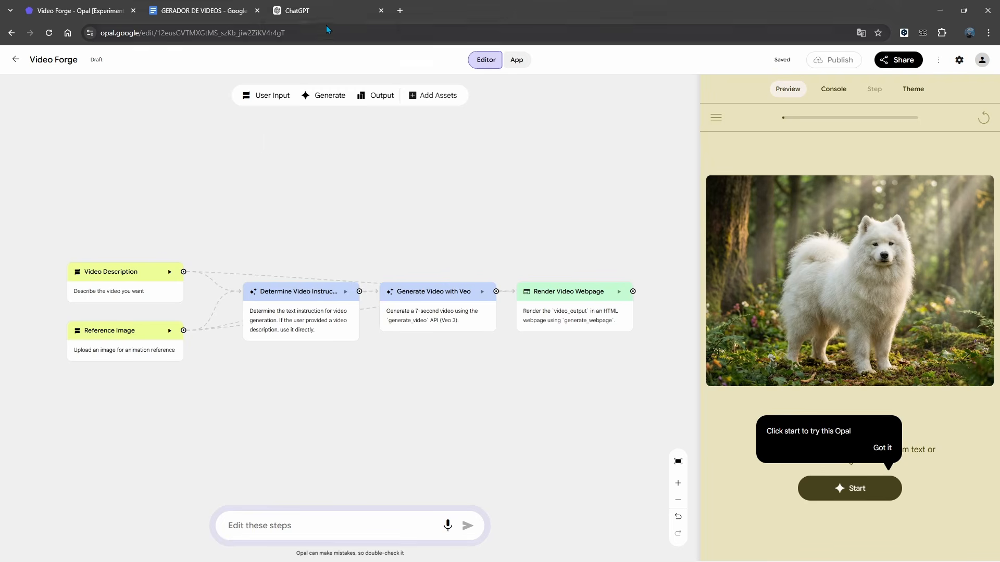
# Ask ChatGPT for a simple English JSON video prompt optimized for VEO 3 in Opal, ambient sounds only, attaching the purple-haired woman image.
pyautogui.click(328, 11)
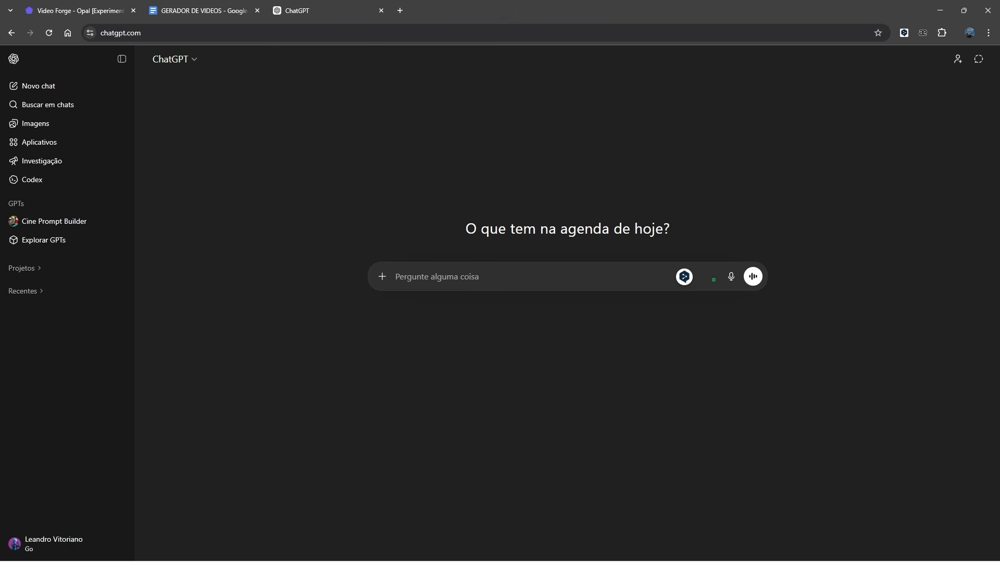
pyautogui.write('Faça um prompt simples e otimizado em inglês para vídeo estruturado em formato JSON para essa imagem. Otimize esse prompt para o VEO 3 para um aplicativo chamado Opal para evitar erros na geração de vídeos. Evite os sons de fundo e música tema; adicione somente sons ambientes sem música.')
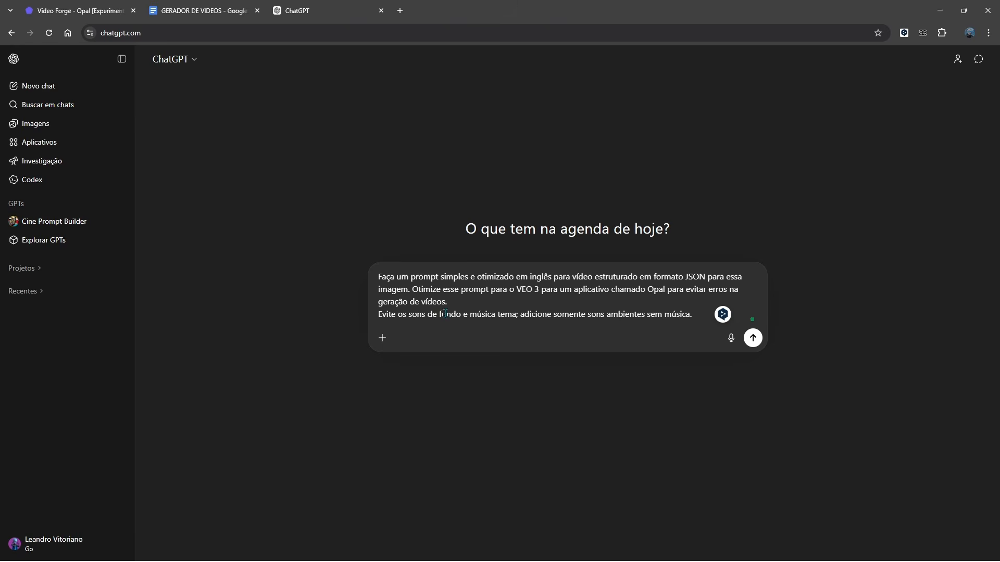
pyautogui.click(509, 550)
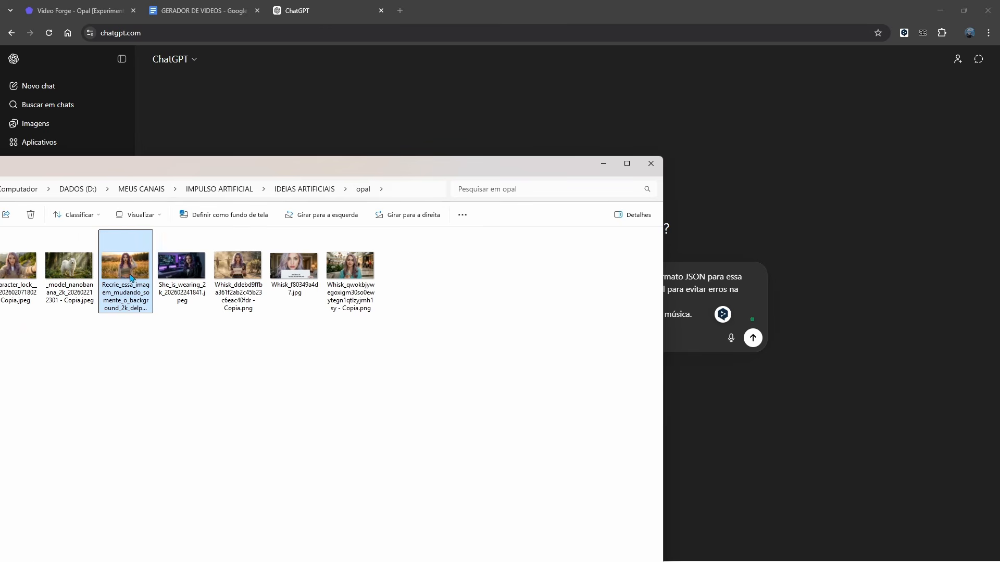
pyautogui.moveTo(132, 278); pyautogui.dragTo(689, 328)
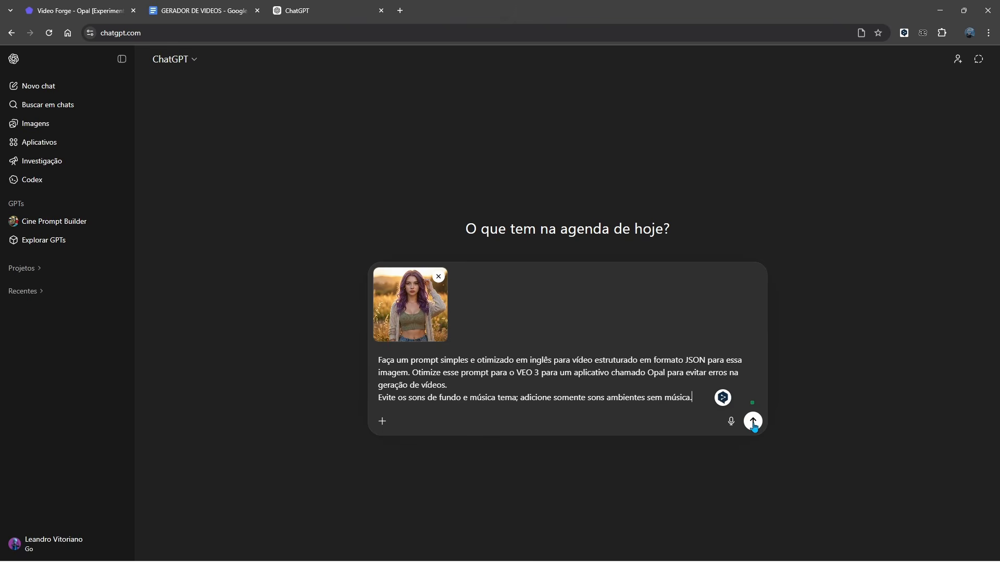
pyautogui.click(753, 421)
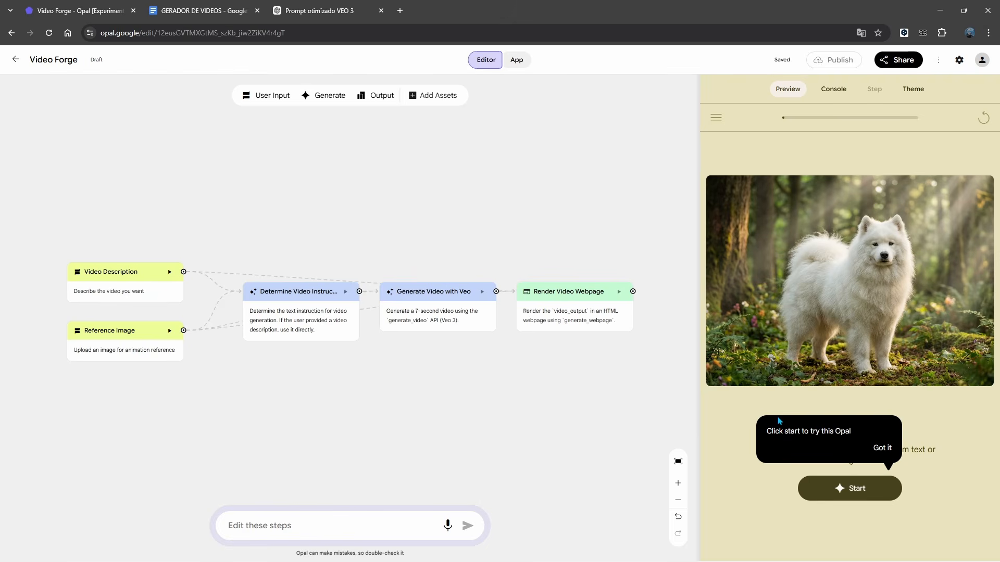
# Start the app preview, submit the generated JSON prompt as the video description, and submit the purple-haired woman picture as the reference image.
pyautogui.click(843, 494)
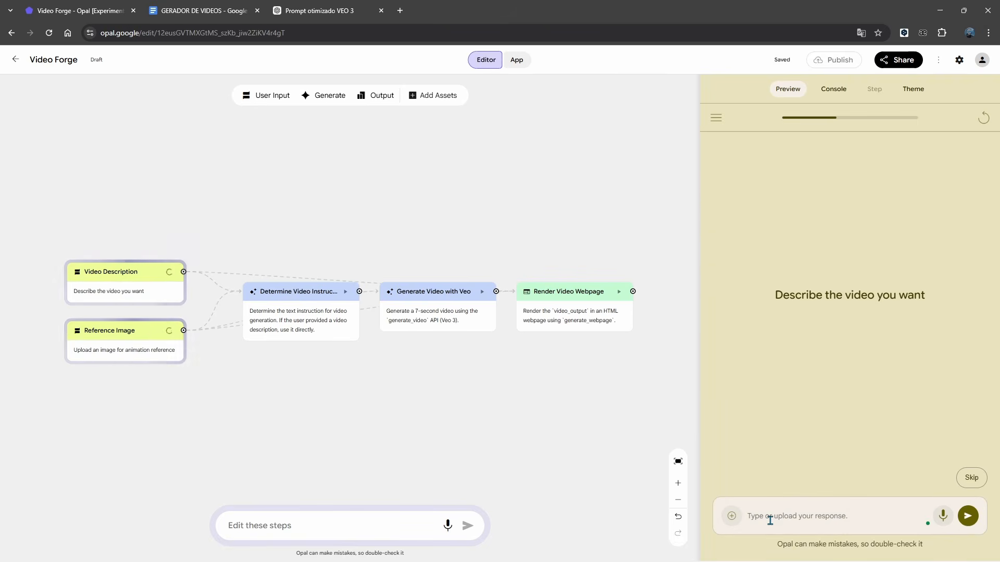
pyautogui.click(770, 521)
pyautogui.hotkey('ctrl', 'v')
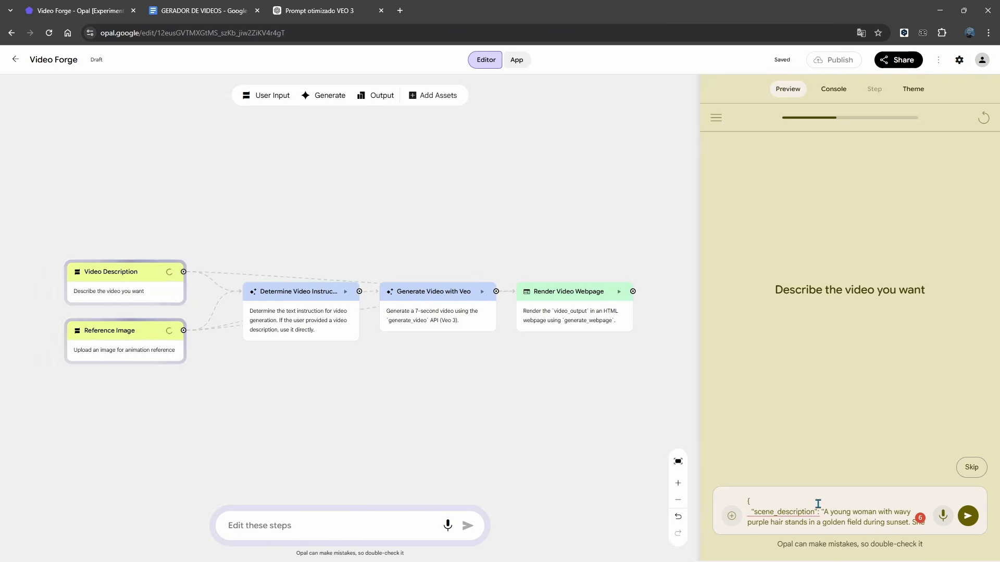
pyautogui.scroll(-8, 818, 505)
pyautogui.click(968, 519)
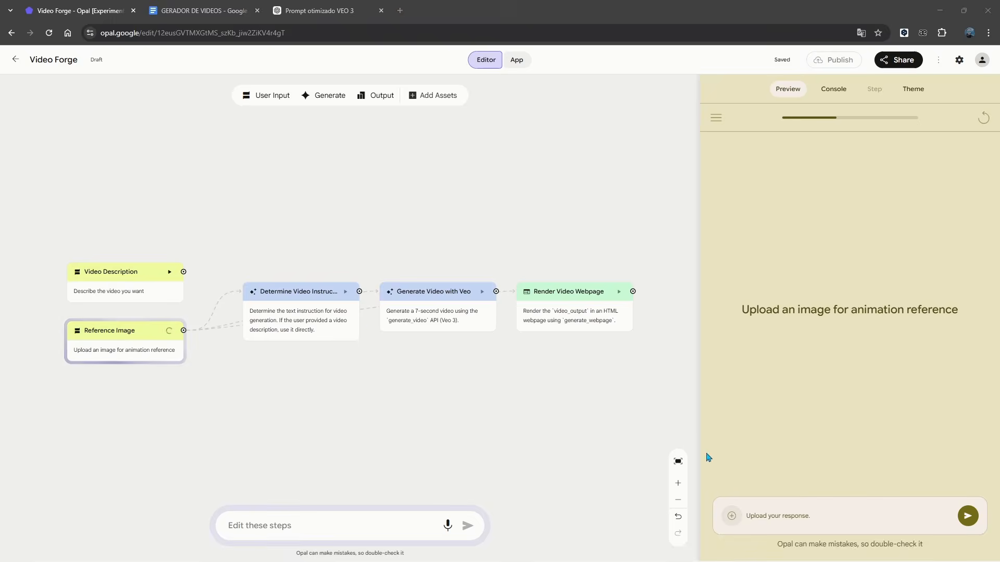
pyautogui.click(315, 223)
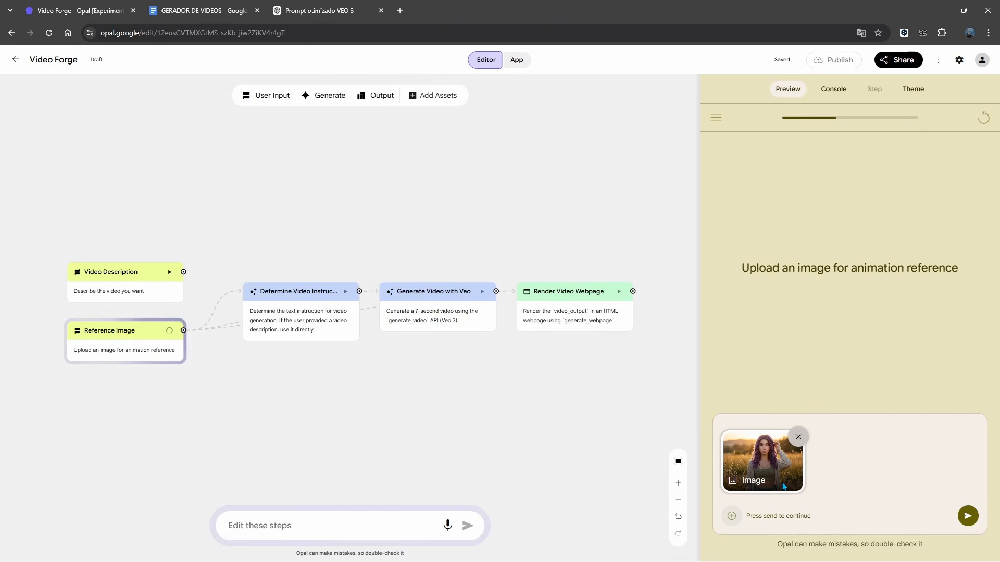
pyautogui.click(967, 515)
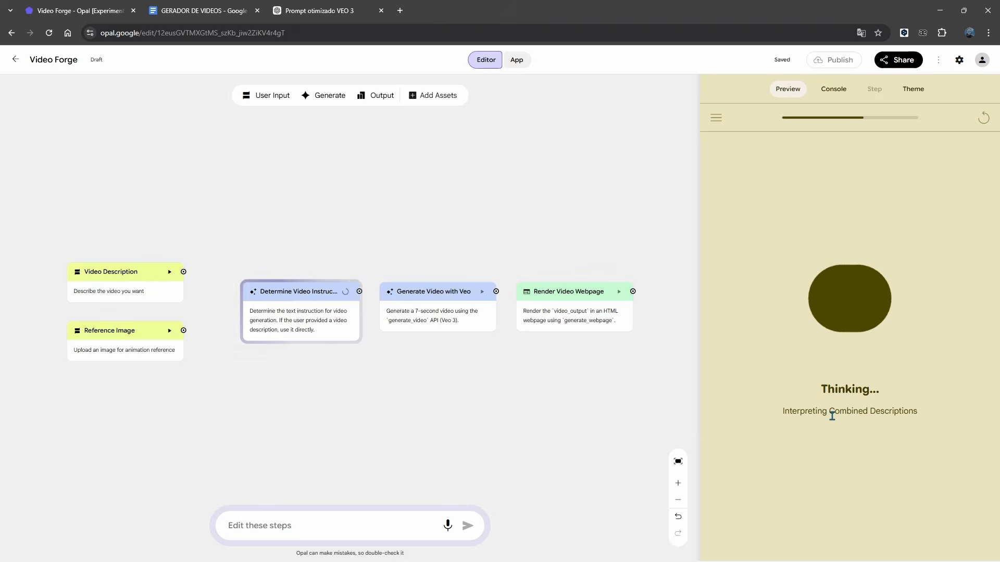
# Review the generated results page from the scene description to the reference image, and play the generated video.
pyautogui.scroll(-5, 843, 427)
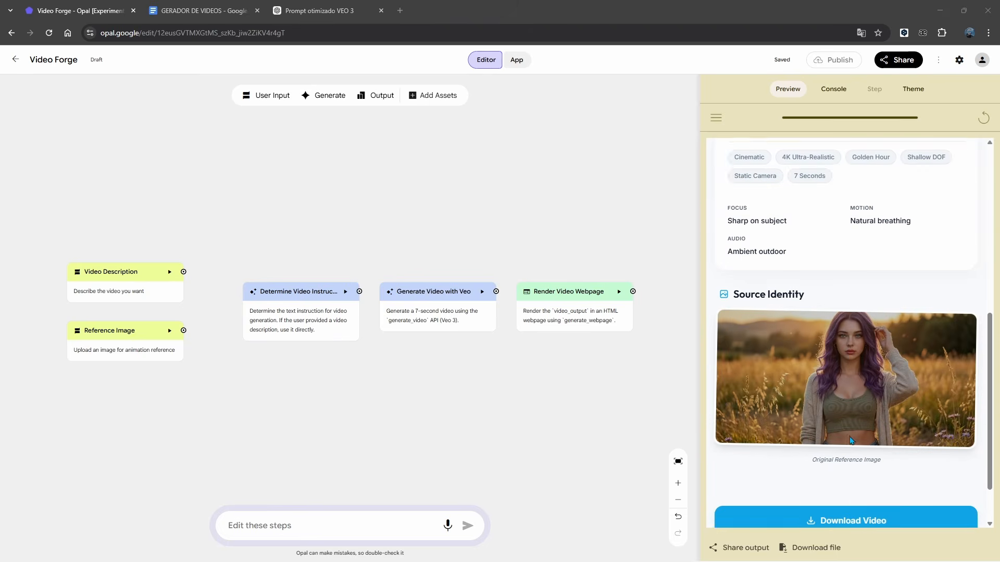
pyautogui.scroll(-1, 851, 440)
pyautogui.scroll(8, 850, 441)
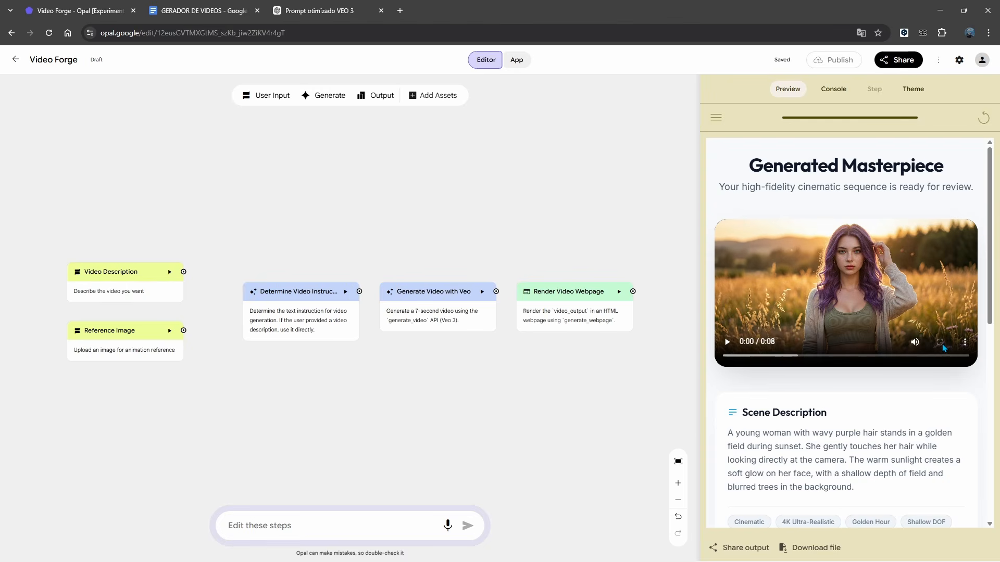
pyautogui.click(727, 342)
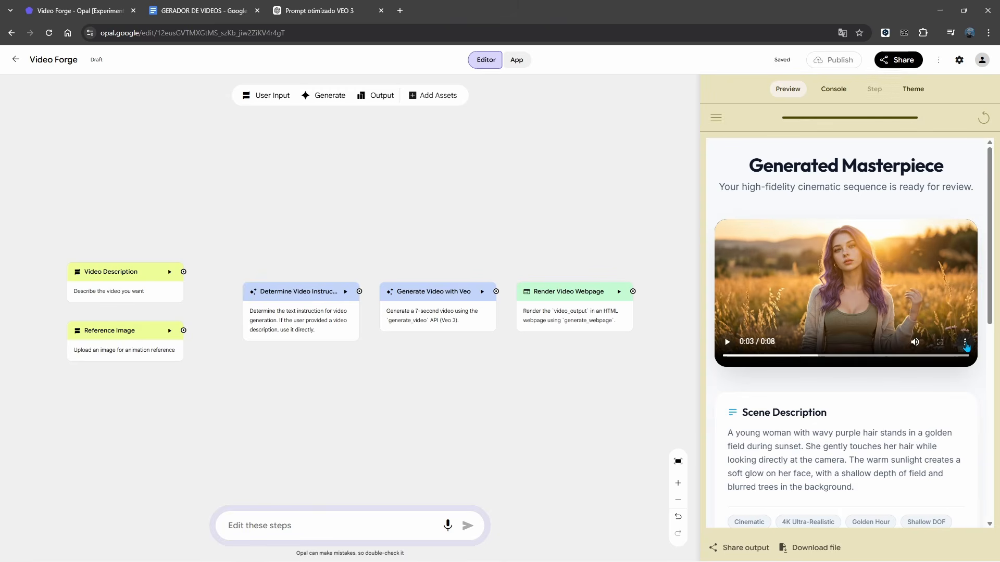
# Download the generated video of the purple-haired woman into the video folder inside the opal folder.
pyautogui.click(965, 345)
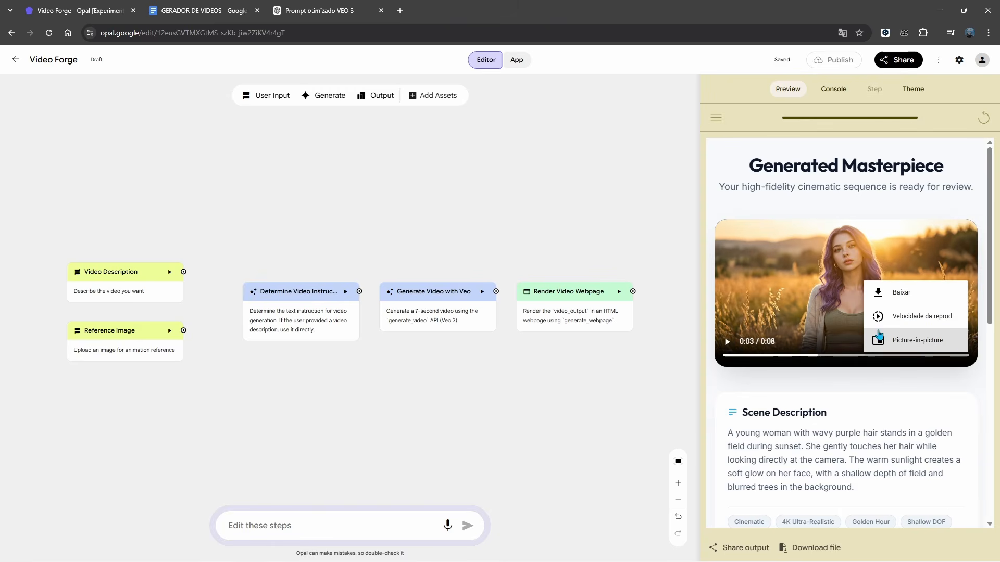
pyautogui.click(901, 295)
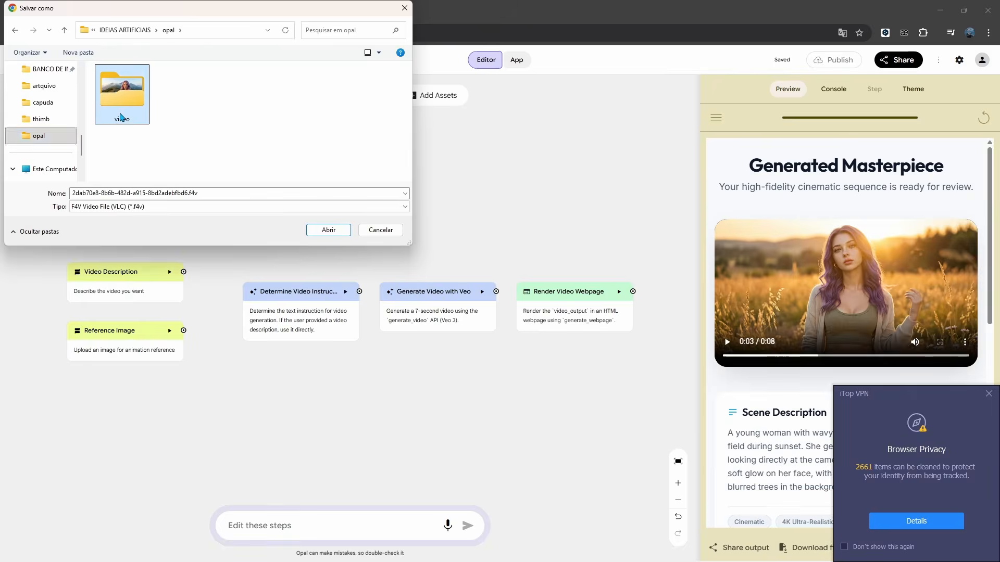
pyautogui.click(330, 230)
# Check the results page's Download Video link, close the tab it uses, and show the player's own download option.
pyautogui.scroll(-8, 897, 360)
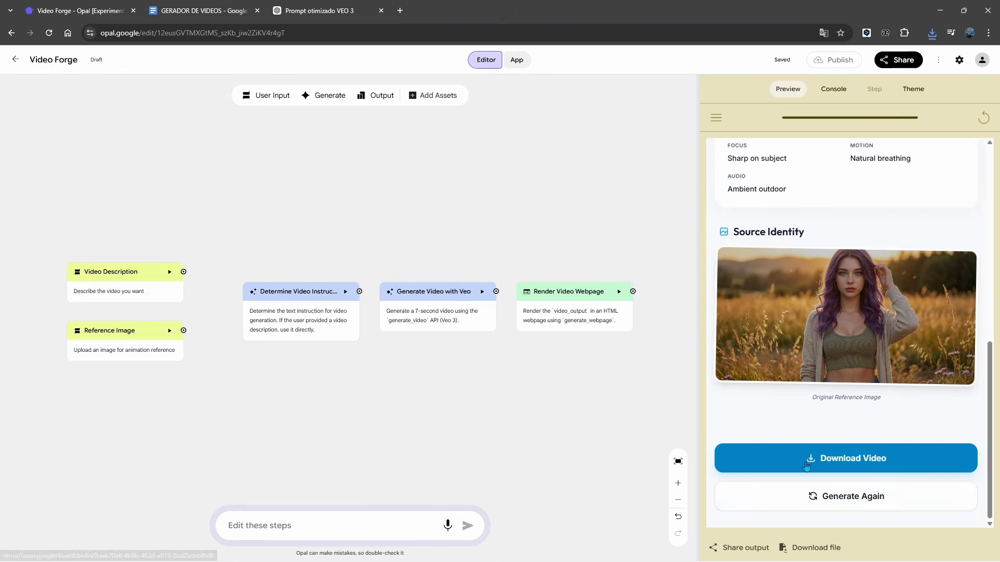
pyautogui.click(815, 468)
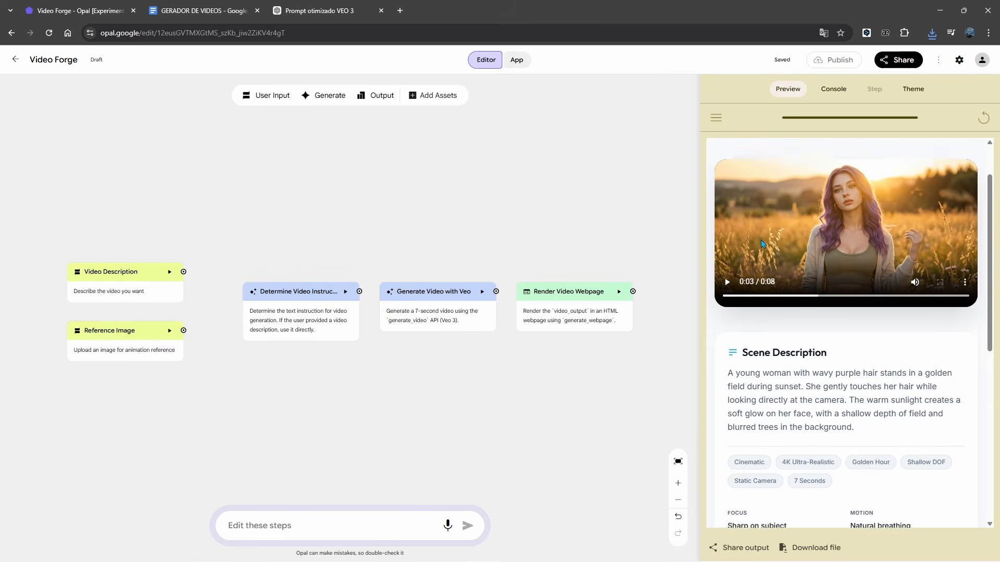
pyautogui.hotkey('ctrl', 'w')
pyautogui.click(964, 343)
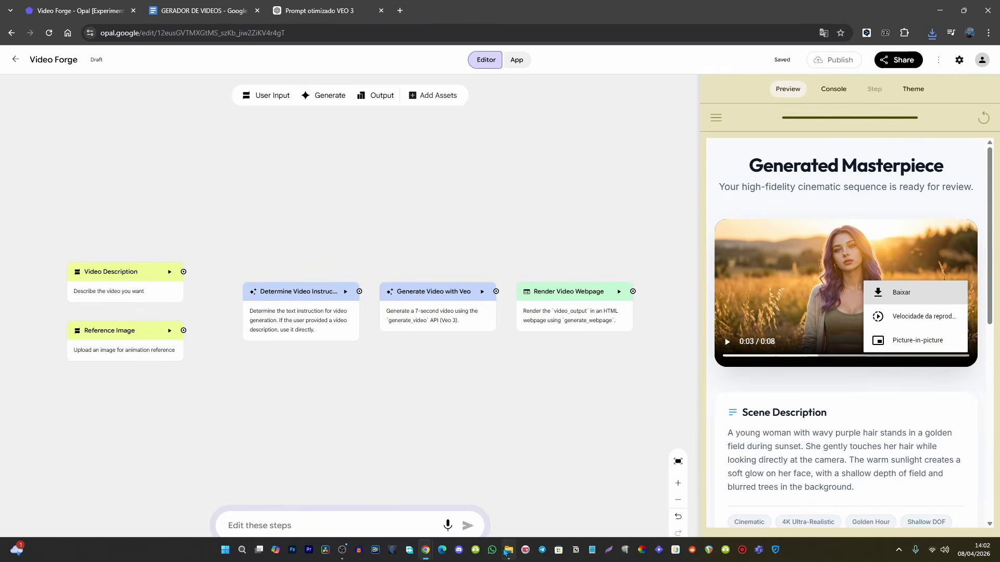
# Ask ChatGPT "Faça o mesmo para essa imagem:", attaching the opal folder picture of the lavender-haired woman holding a white sign.
pyautogui.click(505, 554)
pyautogui.click(263, 282)
pyautogui.click(317, 289)
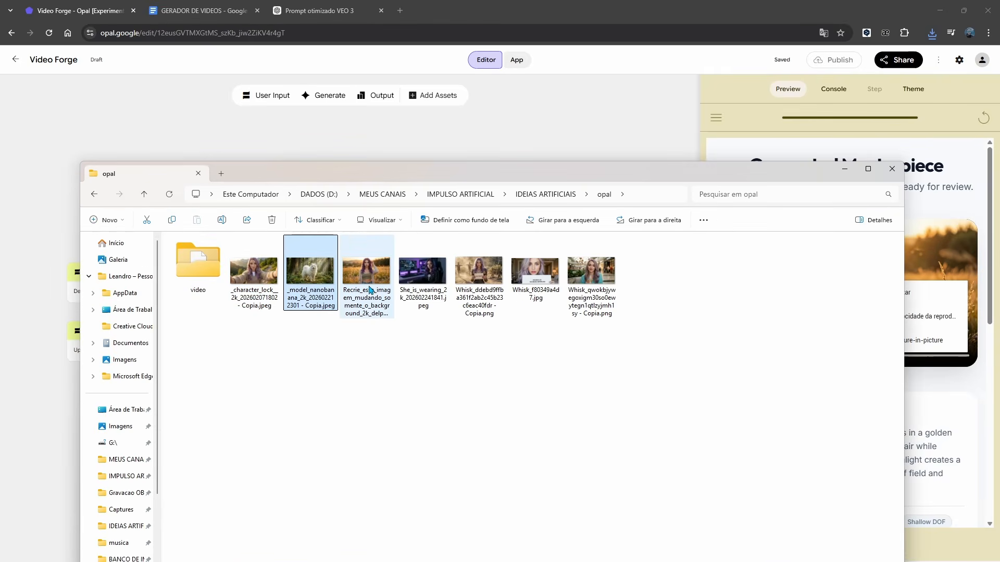
pyautogui.click(432, 286)
pyautogui.click(491, 272)
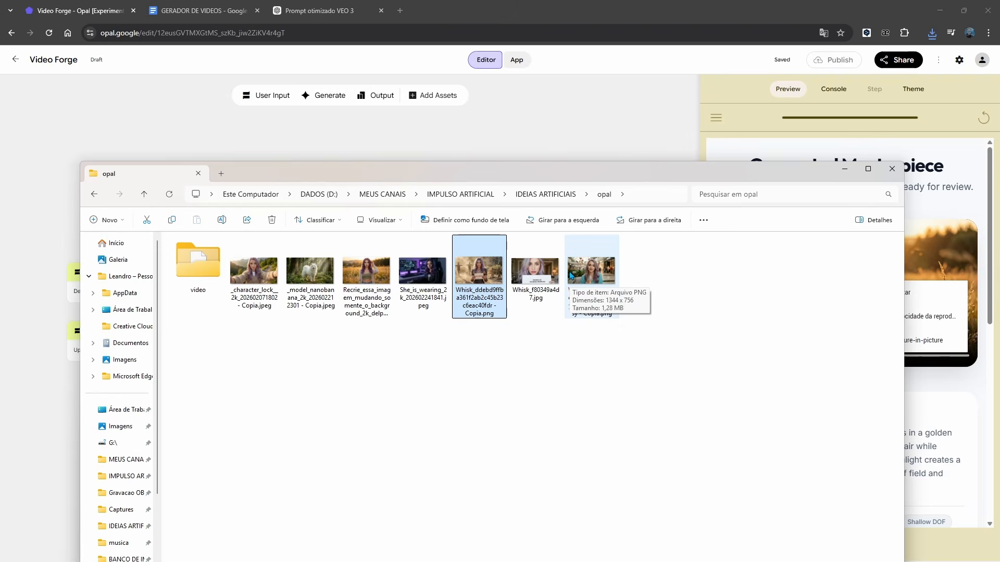
pyautogui.click(317, 10)
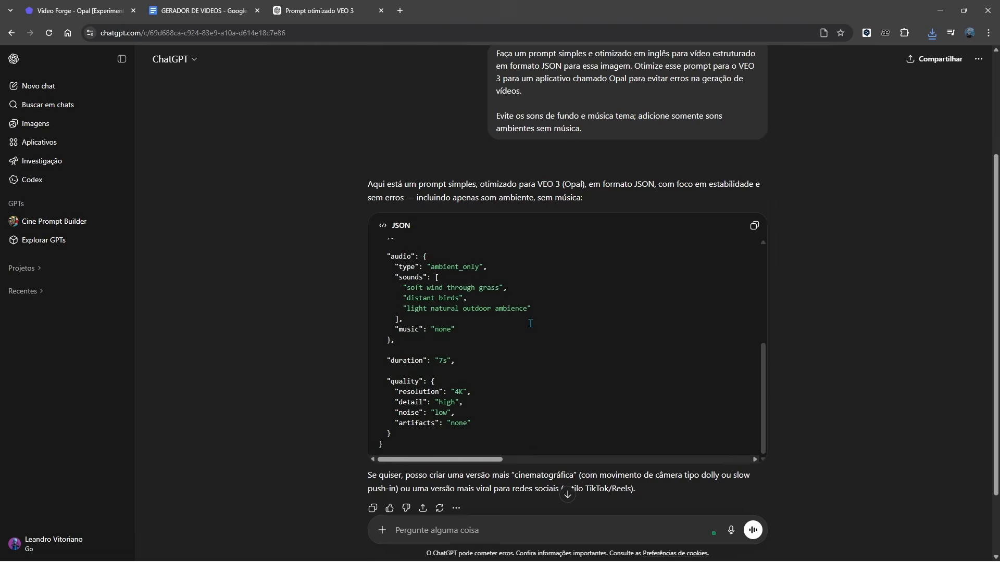
pyautogui.scroll(-3, 531, 324)
pyautogui.click(491, 530)
pyautogui.write('Faça o mesmo para essa imagem:')
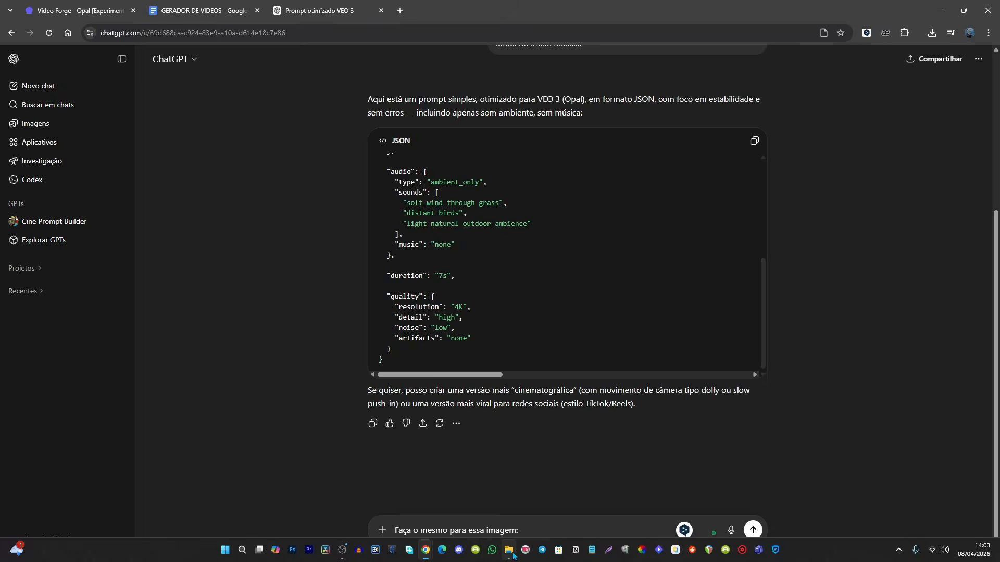
pyautogui.click(512, 556)
pyautogui.moveTo(297, 388); pyautogui.dragTo(692, 513)
pyautogui.press('Return')
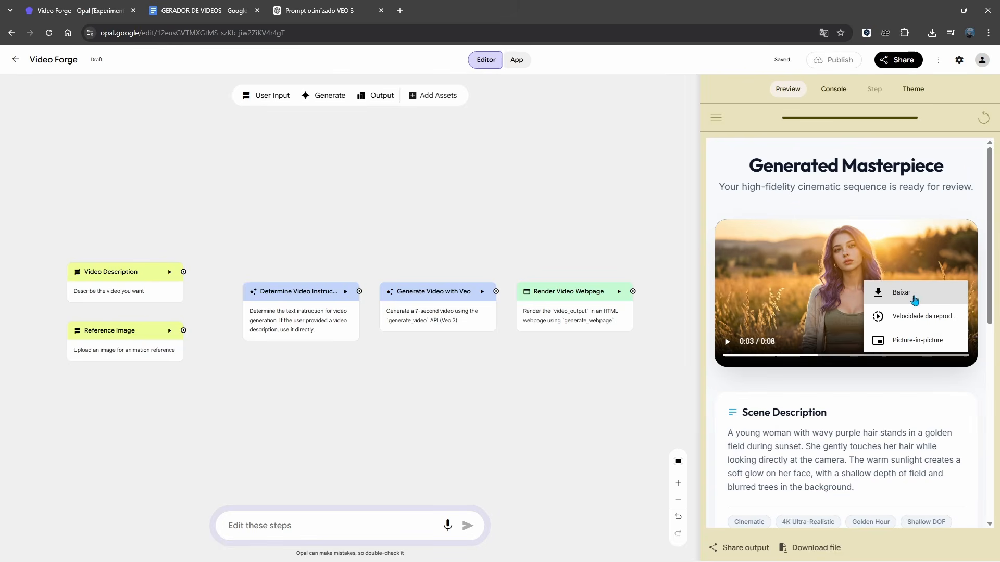
# Restart the app preview in Opal and submit the new ChatGPT JSON prompt as the video description.
pyautogui.click(983, 119)
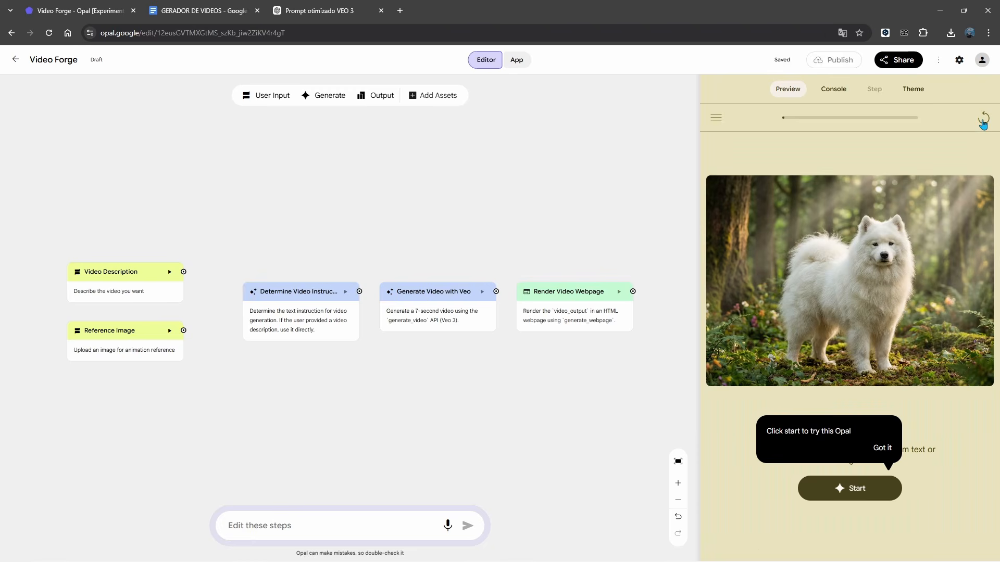
pyautogui.click(855, 492)
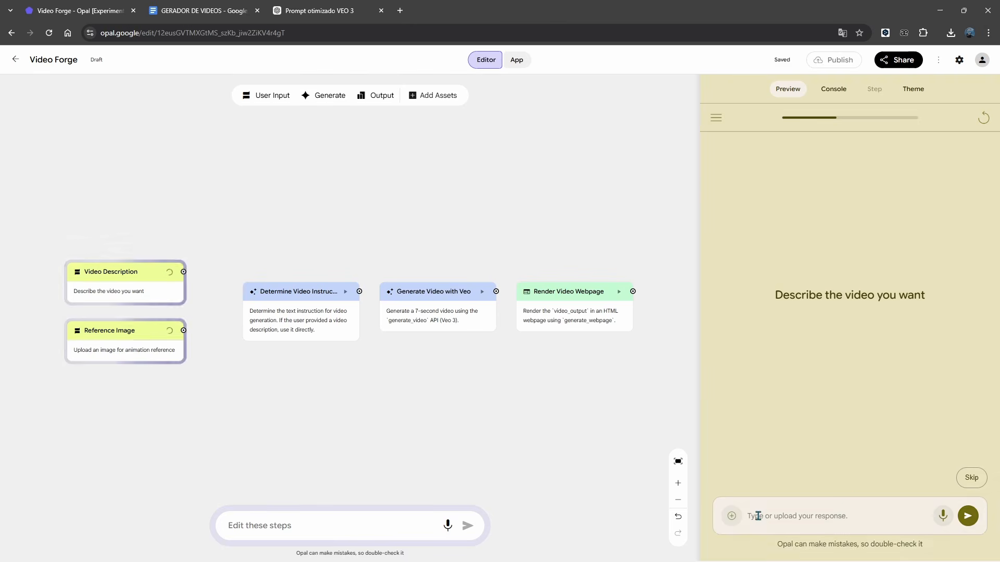
pyautogui.hotkey('ctrl', 'v')
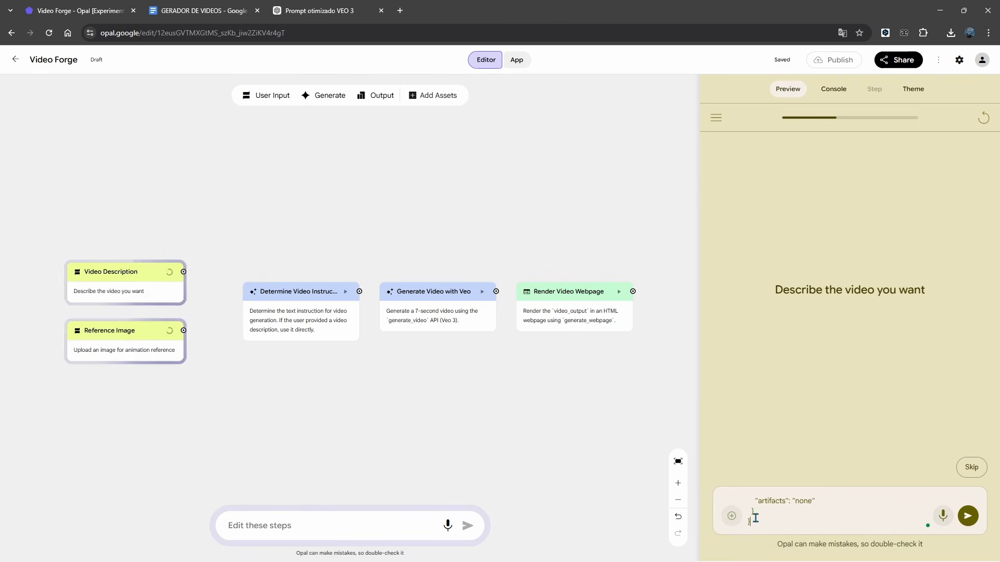
pyautogui.press('Return')
# Upload the picture of the woman holding the sign from the device as the animation reference image.
pyautogui.click(731, 516)
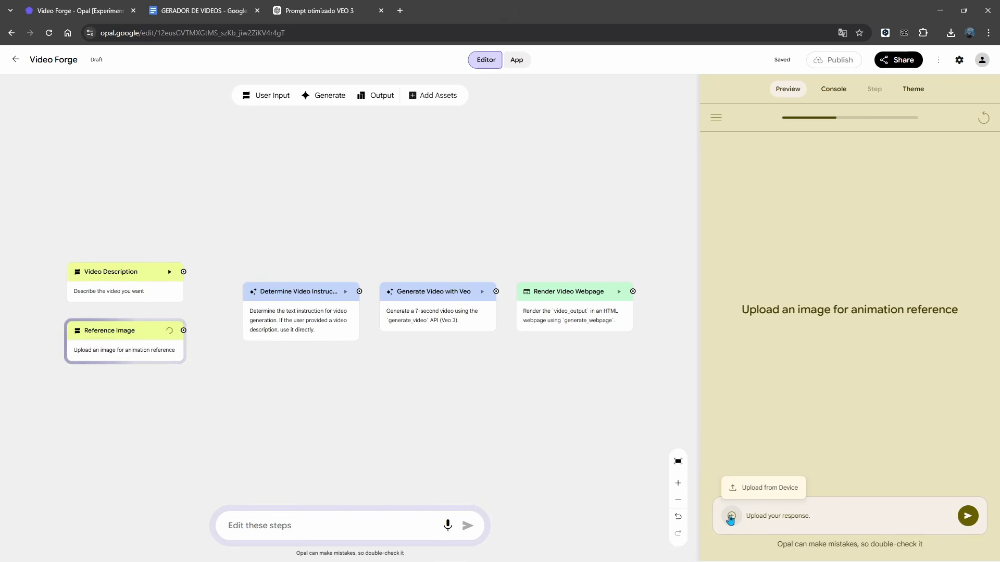
pyautogui.click(758, 489)
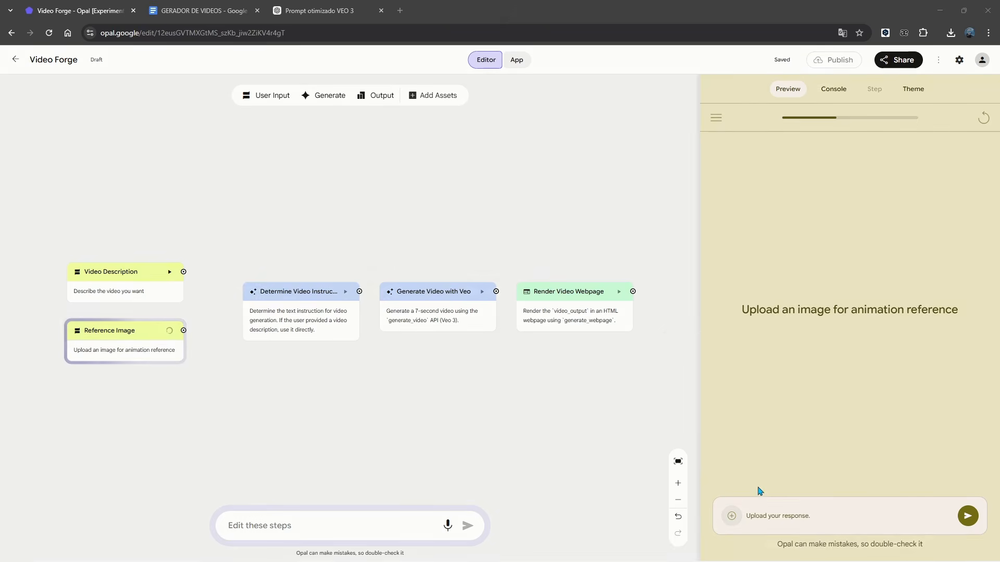
pyautogui.click(328, 230)
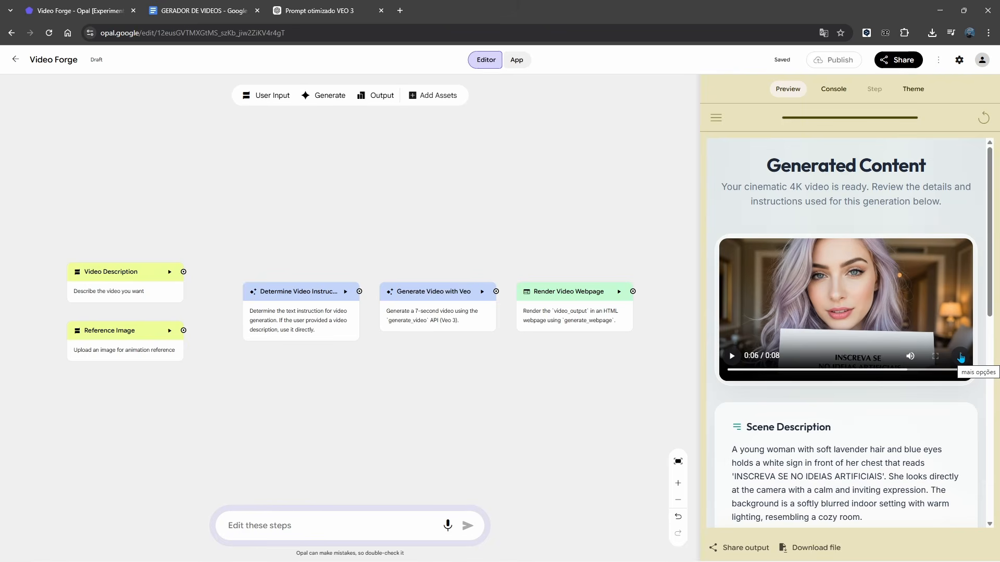
# Download the generated video of the woman with the sign into the opal video folder.
pyautogui.click(961, 357)
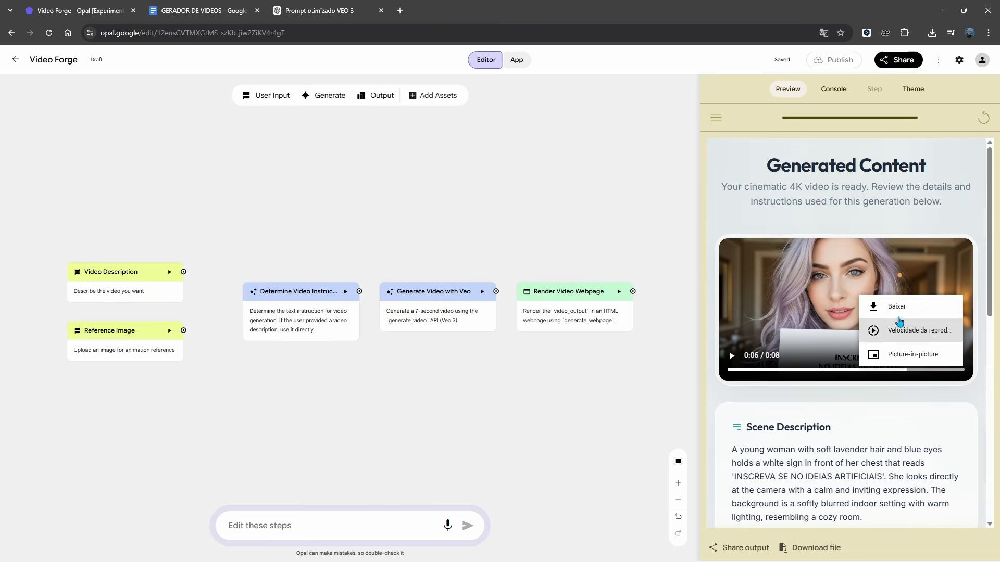
pyautogui.click(895, 315)
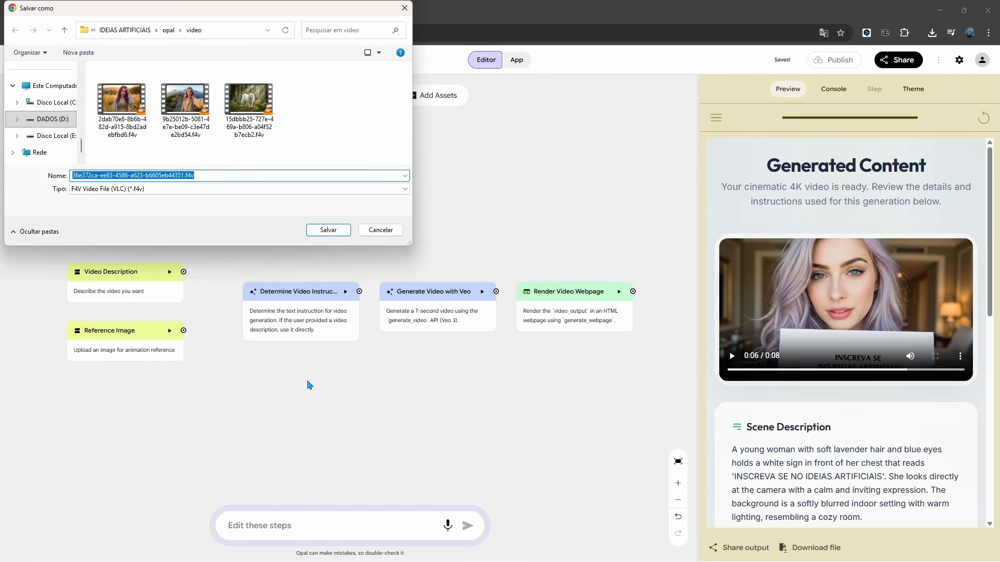
pyautogui.click(327, 234)
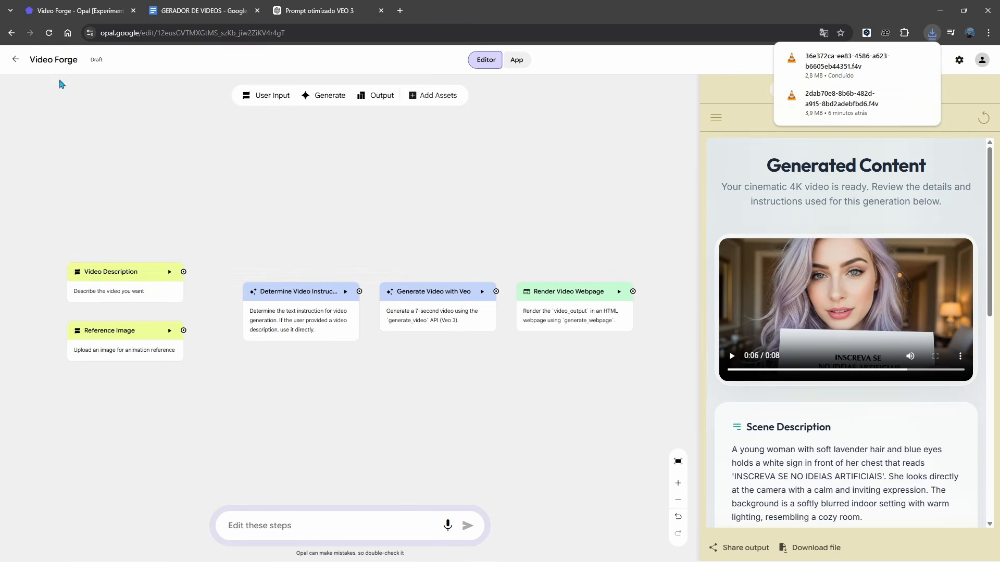
# Leave the Video Forge editor for the Opal home page, and glance at the ChatGPT conversation before returning to it.
pyautogui.click(13, 62)
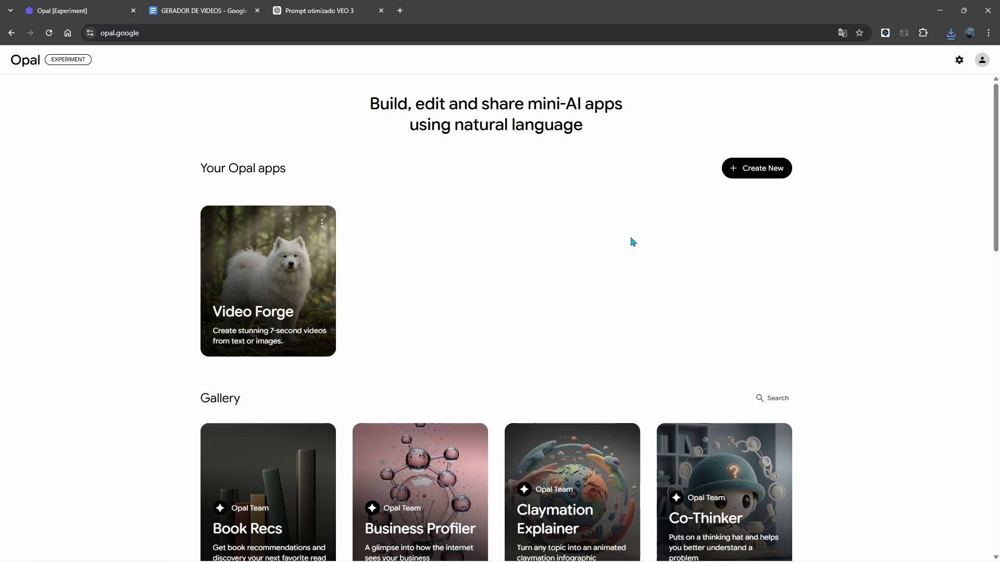
pyautogui.click(749, 179)
pyautogui.click(313, 11)
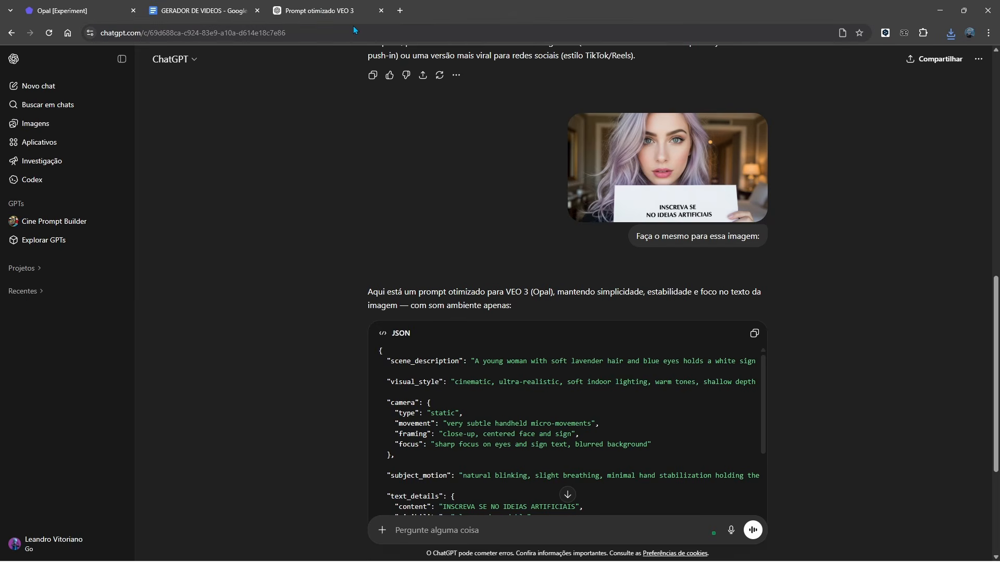
pyautogui.click(83, 8)
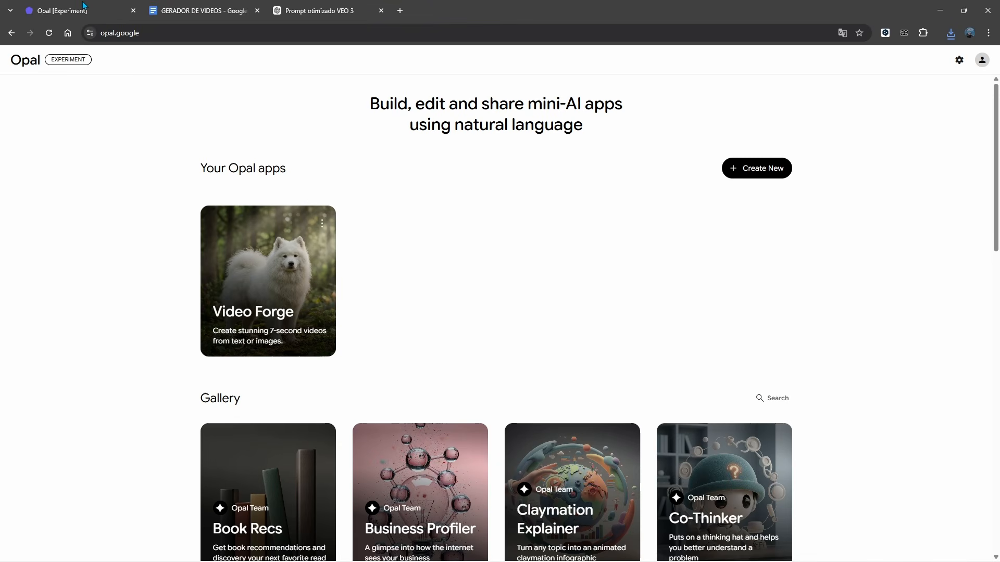
# Copy the whole Veo 3 app prompt from the GERADOR DE VIDEOS document and paste it into a new ChatGPT chat.
pyautogui.click(217, 8)
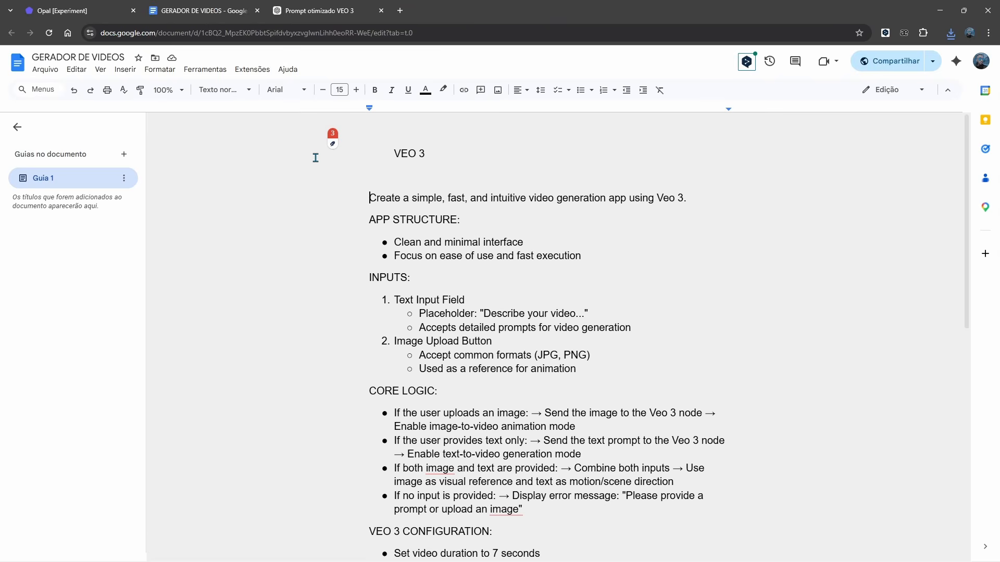
pyautogui.hotkey('ctrl', 'a')
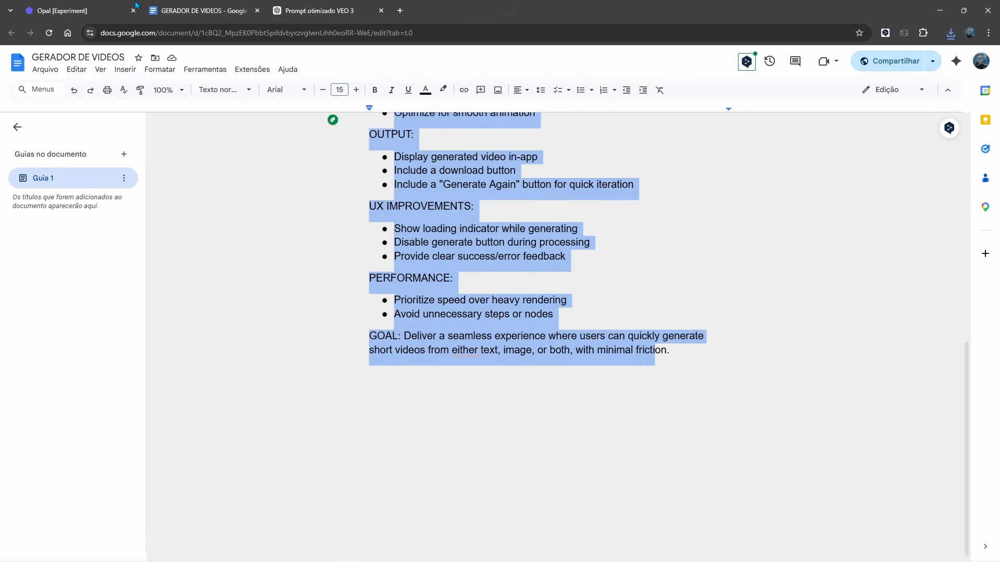
pyautogui.click(359, 8)
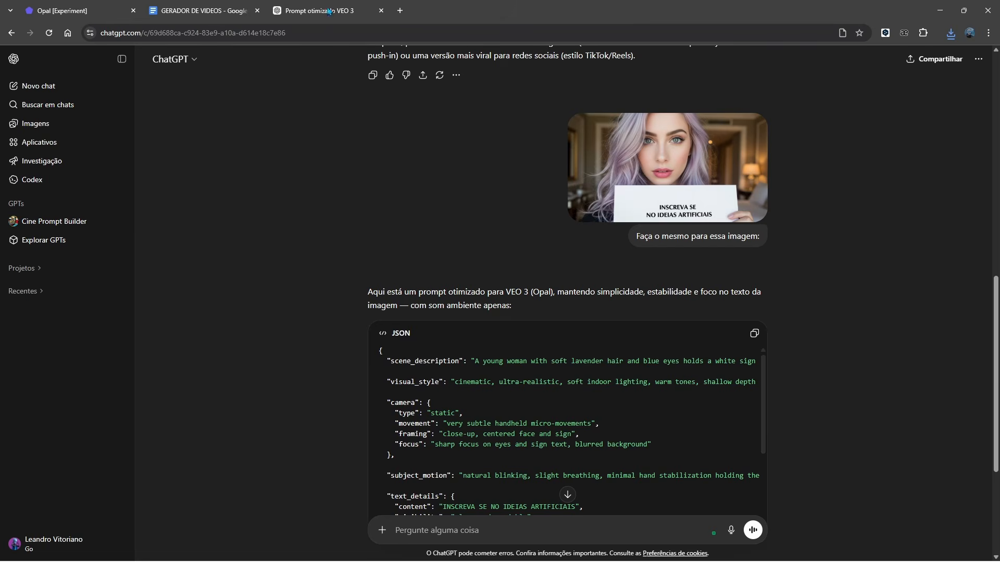
pyautogui.click(52, 92)
pyautogui.hotkey('ctrl', 'v')
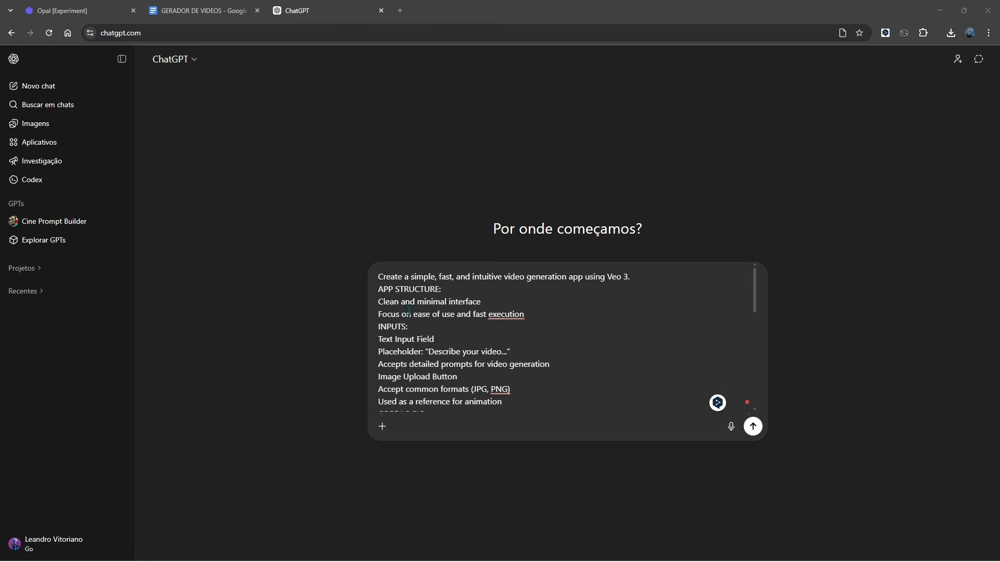
# Prepend "seguindo essa mesma estrutura, faça um gerador de imagens ultrarrealistas em 4K e que crie imagens usando o Google Nanobana 2." and send the message.
pyautogui.click(377, 277)
pyautogui.write('seguindo essa mesma estrutura, faça um gerador de imagens ultrarrealistas em 4K e que crie imagens usando o Google Nanobana 2.')
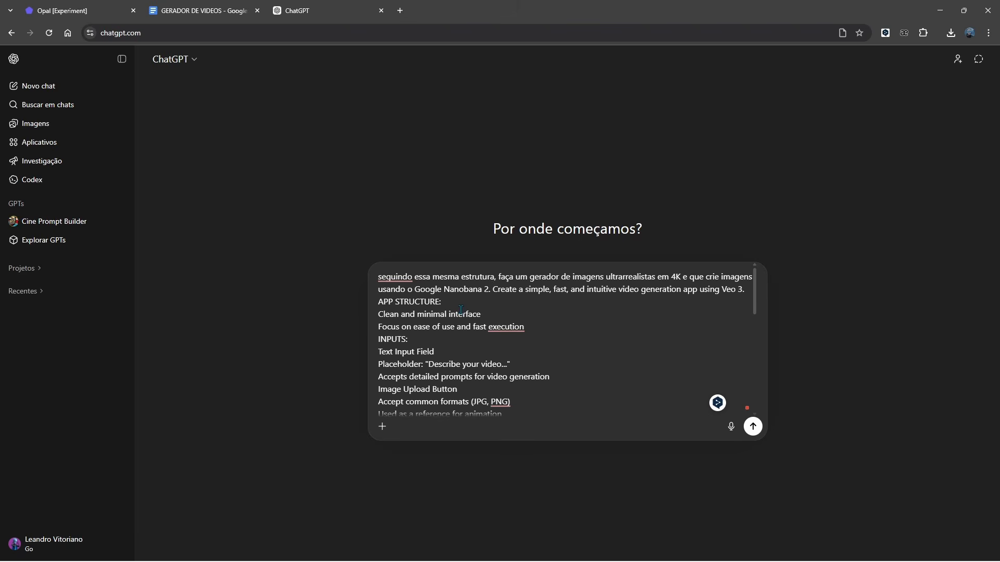
pyautogui.click(752, 426)
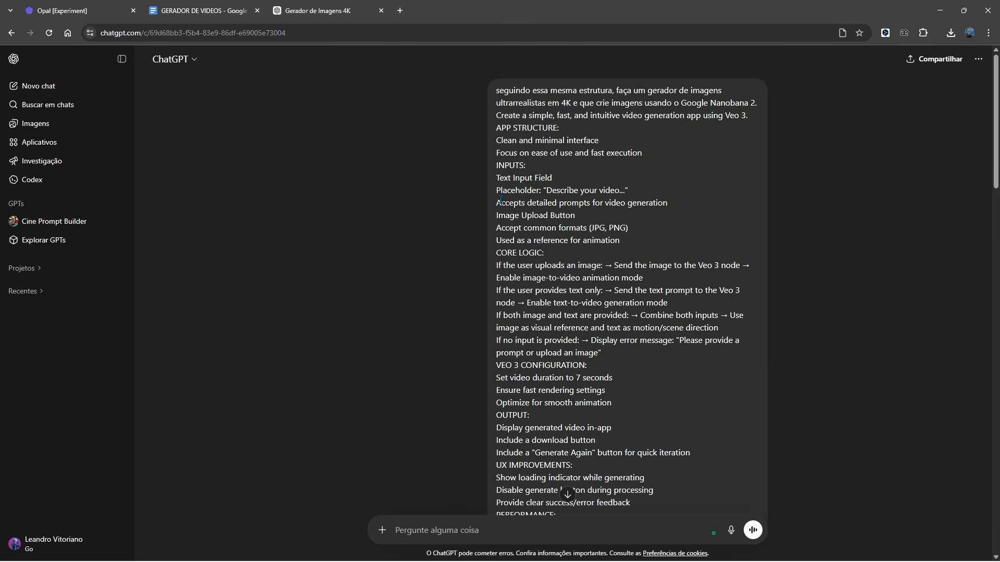
# Read through ChatGPT's adapted image generator structure, from the inputs and core logic to the Nanobana 2 configuration and goal.
pyautogui.scroll(-4, 515, 143)
pyautogui.scroll(-8, 515, 143)
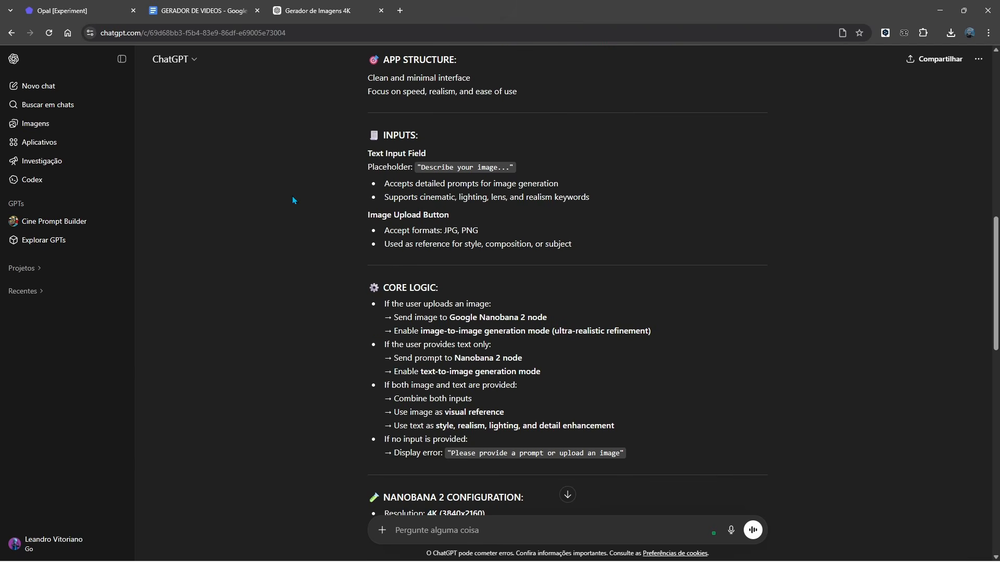
pyautogui.scroll(-3, 421, 358)
pyautogui.moveTo(437, 358); pyautogui.dragTo(440, 357)
pyautogui.scroll(-12, 438, 358)
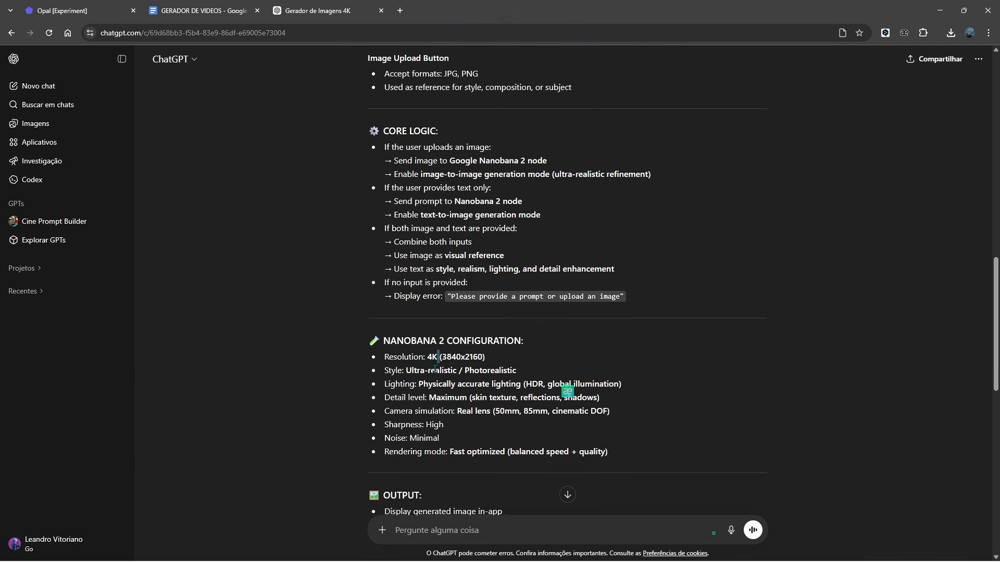
pyautogui.scroll(12, 436, 364)
pyautogui.scroll(11, 440, 352)
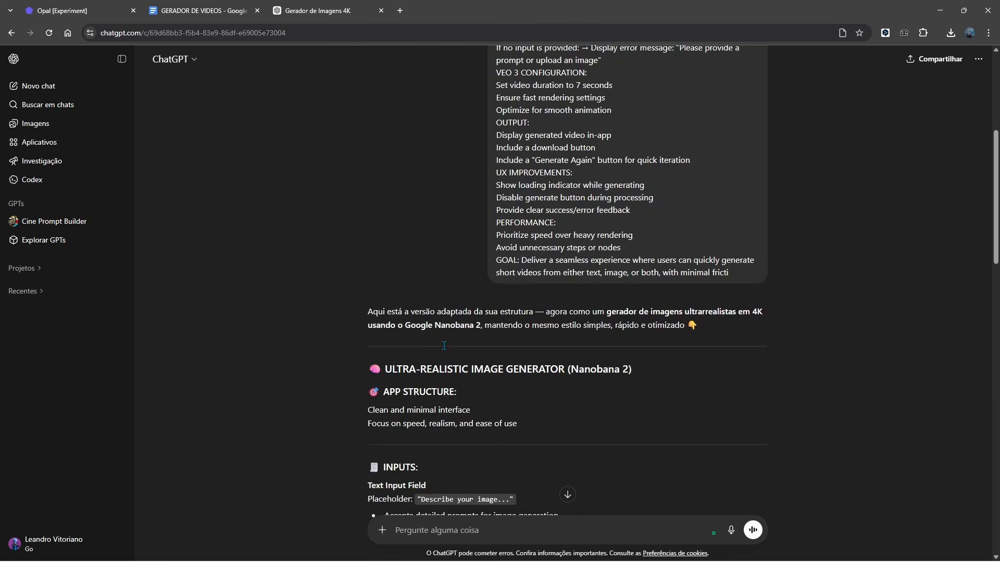
pyautogui.scroll(-9, 599, 276)
pyautogui.scroll(-10, 599, 276)
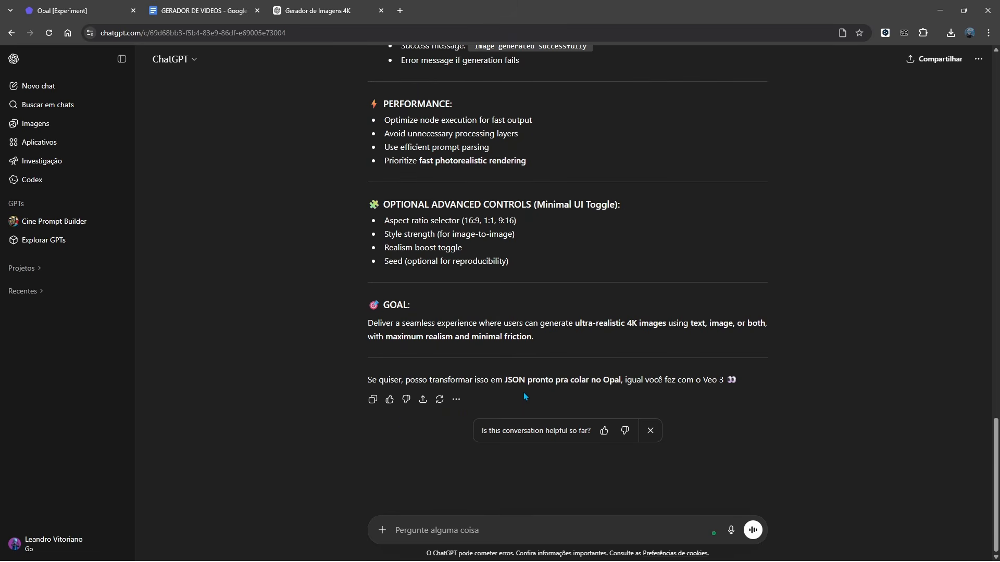
# Rate the ChatGPT conversation as helpful and send the follow-up request "Transforme isso em json".
pyautogui.click(604, 431)
pyautogui.click(452, 521)
pyautogui.write('Transforme isso em json')
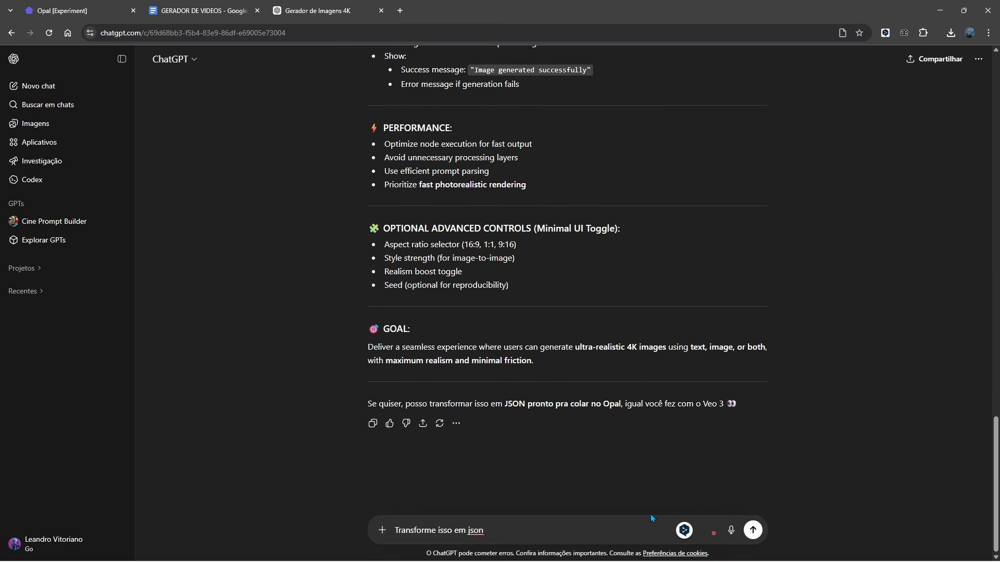
pyautogui.click(752, 530)
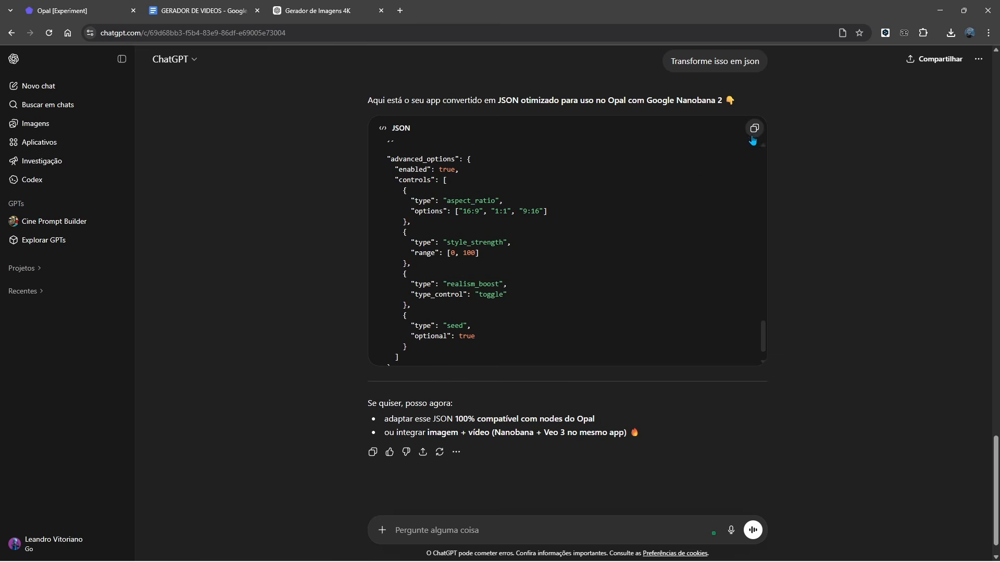
# Look over the generated JSON version of the image generator app, and switch back to the Opal home page.
pyautogui.scroll(10, 392, 136)
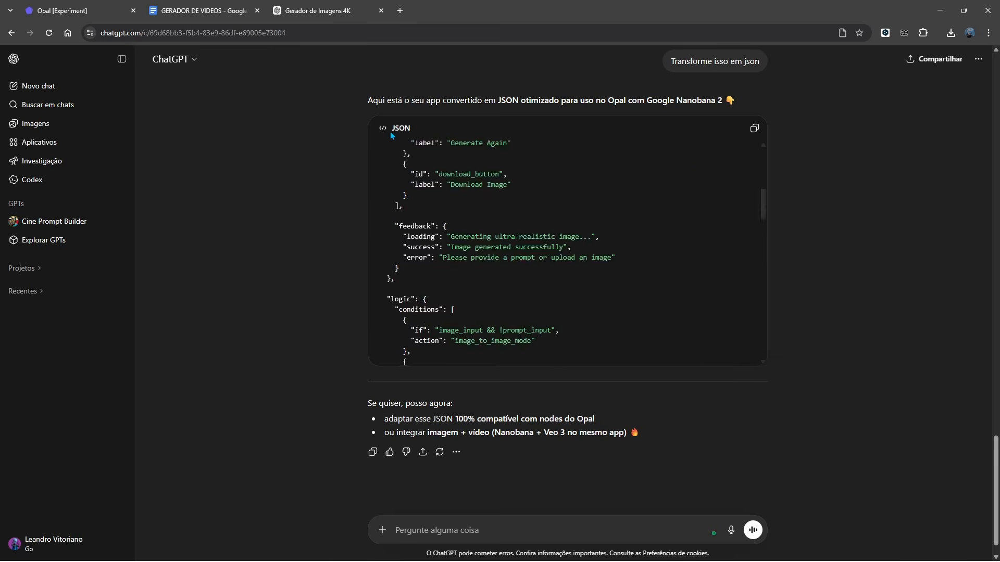
pyautogui.scroll(15, 392, 136)
pyautogui.scroll(-13, 404, 136)
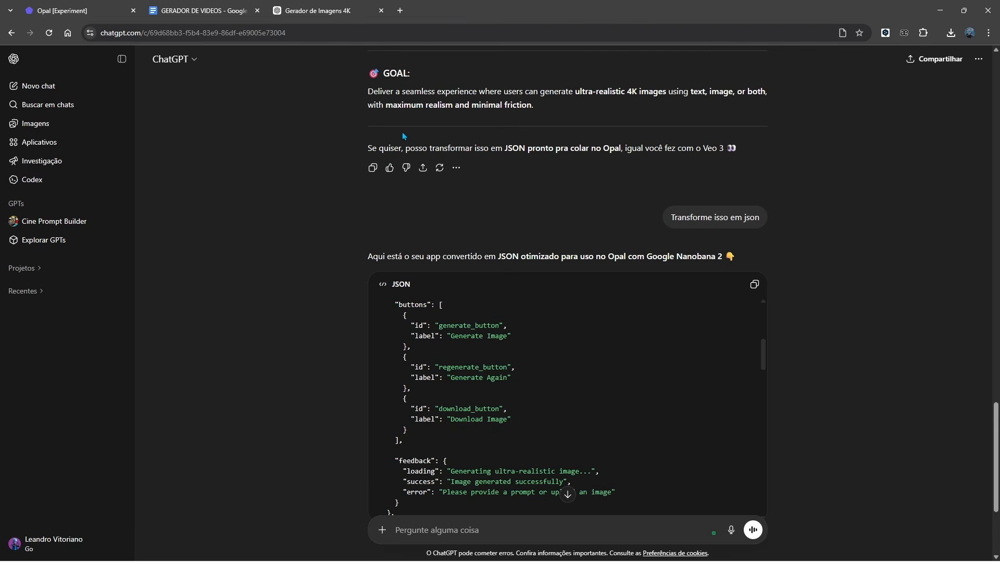
pyautogui.click(104, 5)
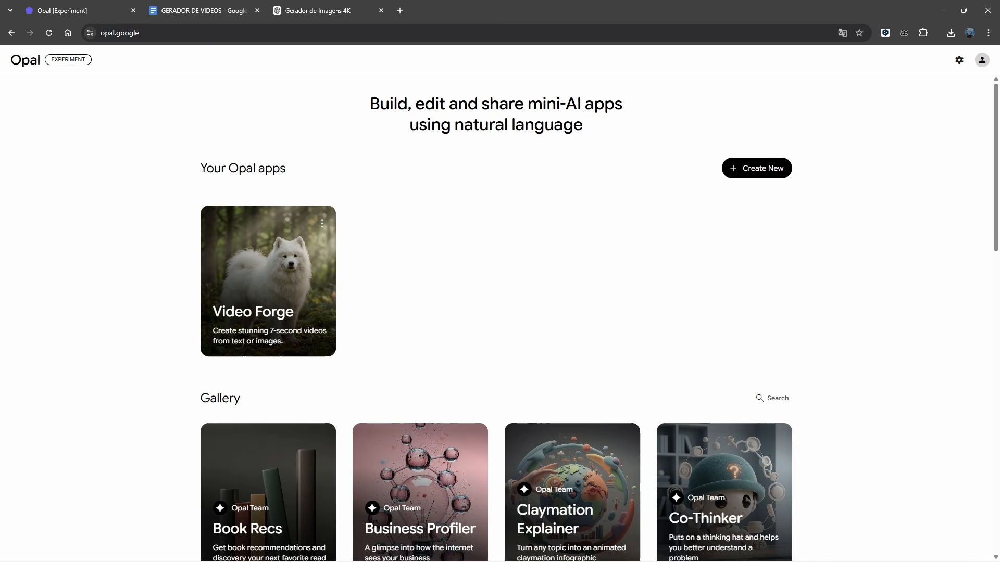